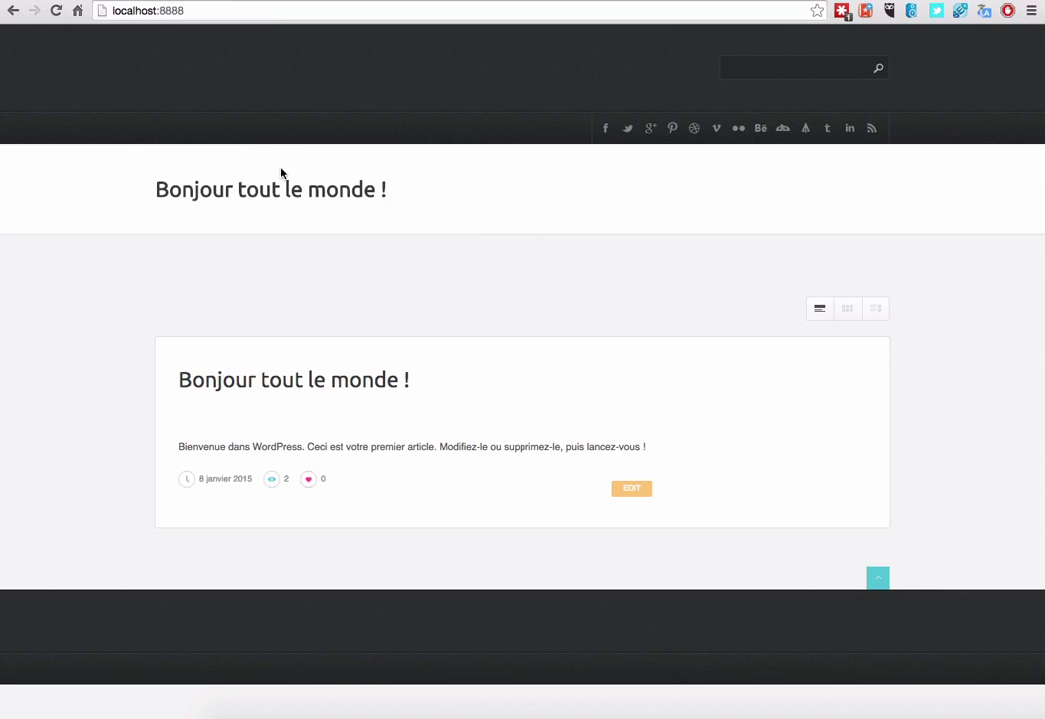
Open the WordPress administration dashboard of the local site at localhost:8888/wp-admin.
{"action": "left_click", "coordinate": [224, 15]}
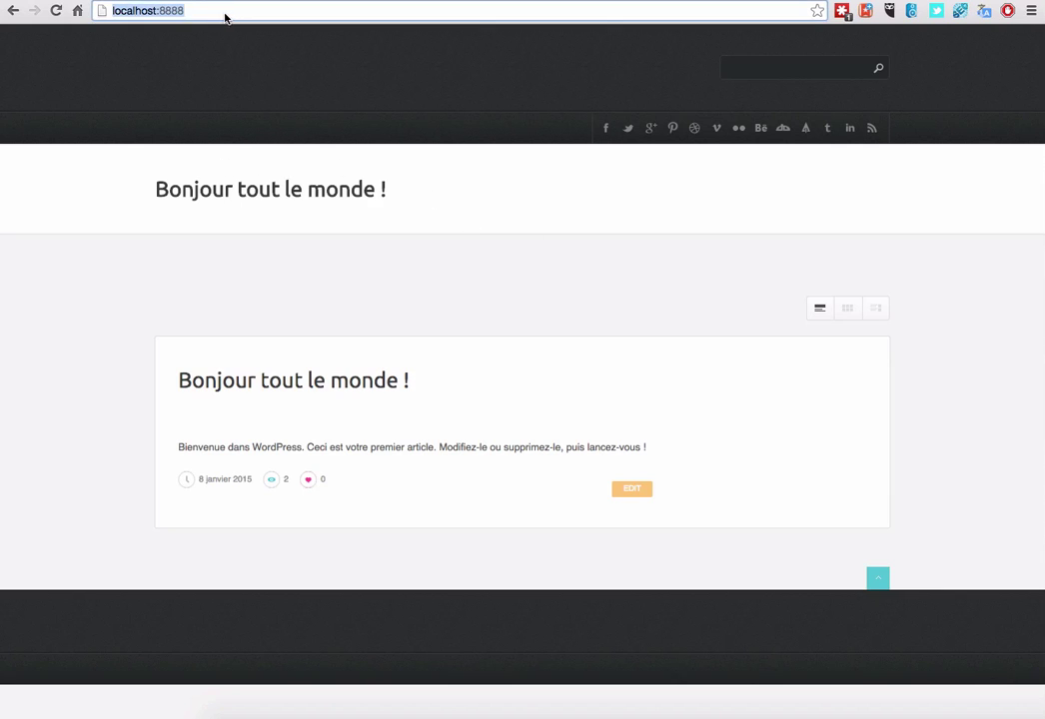
{"action": "left_click", "coordinate": [227, 17]}
{"action": "type", "text": "/wp-admin"}
{"action": "key", "text": "Return"}
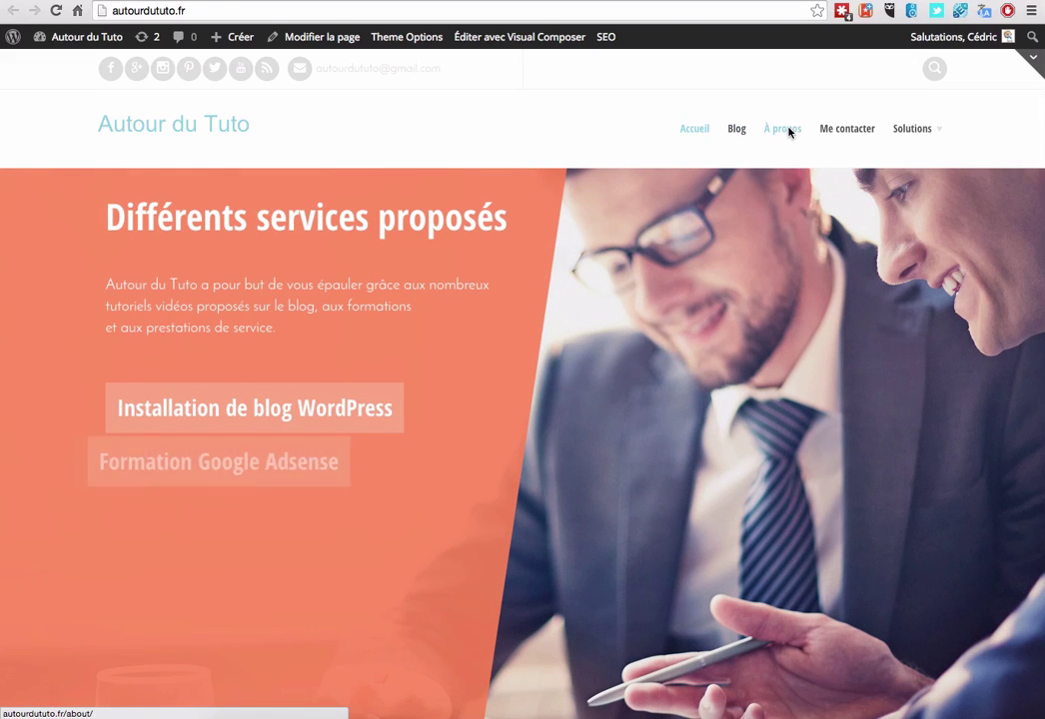
{"action": "mouse_move", "coordinate": [929, 132]}
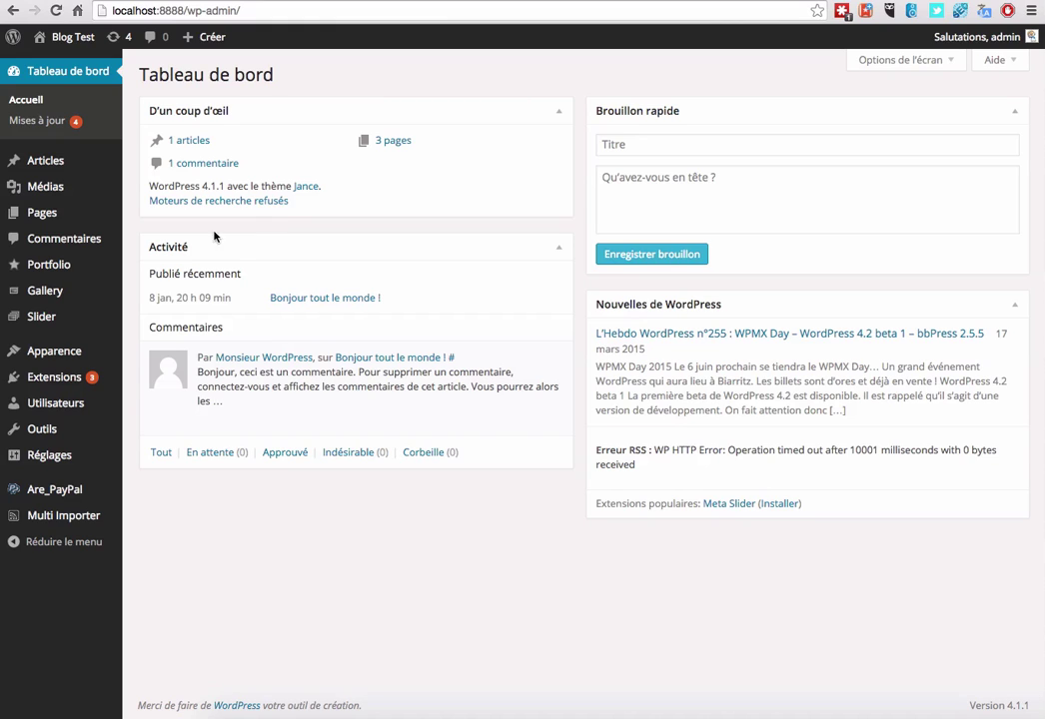
Create a new navigation menu named "Menu" in the appearance settings.
{"action": "mouse_move", "coordinate": [86, 354]}
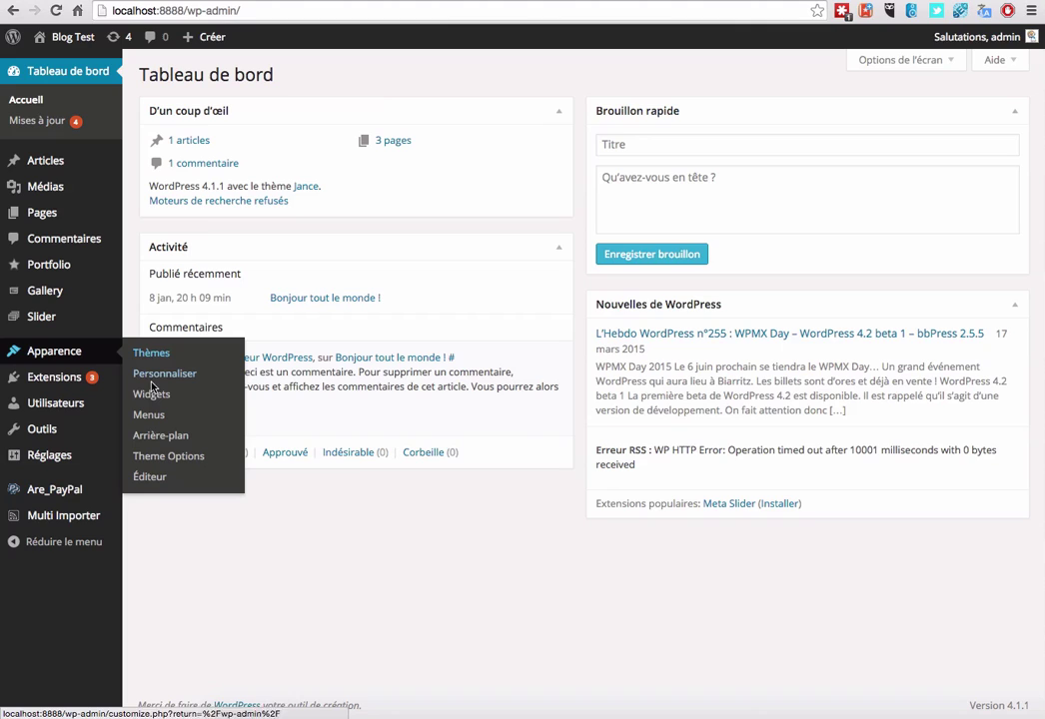
{"action": "left_click", "coordinate": [150, 416]}
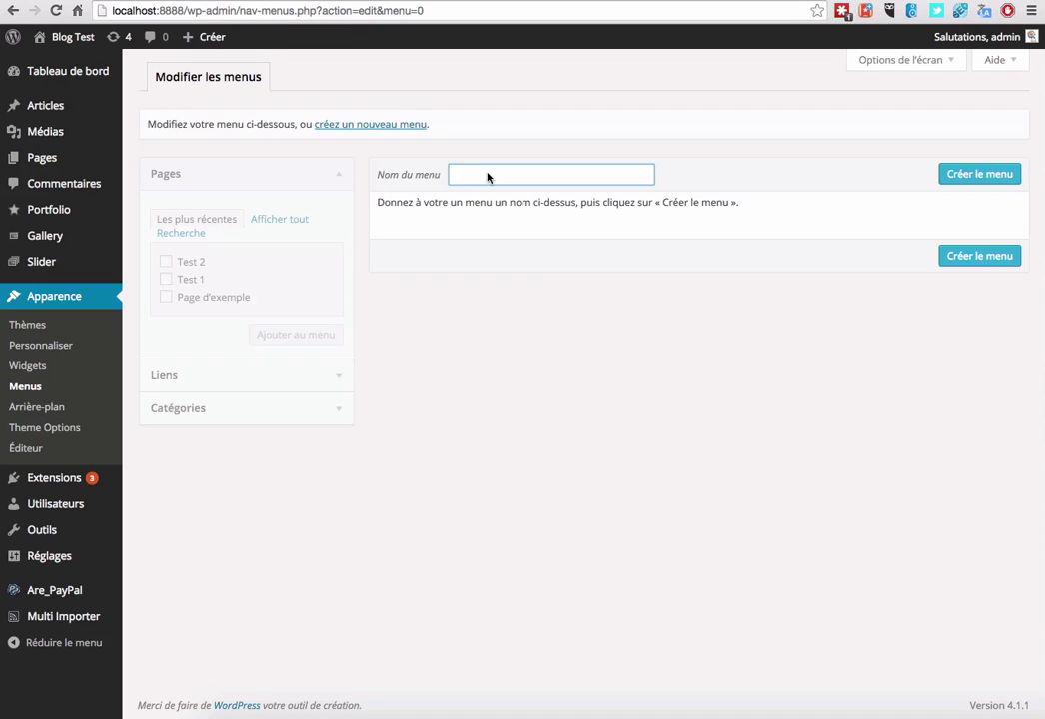
{"action": "type", "text": "Menu"}
{"action": "left_click", "coordinate": [954, 177]}
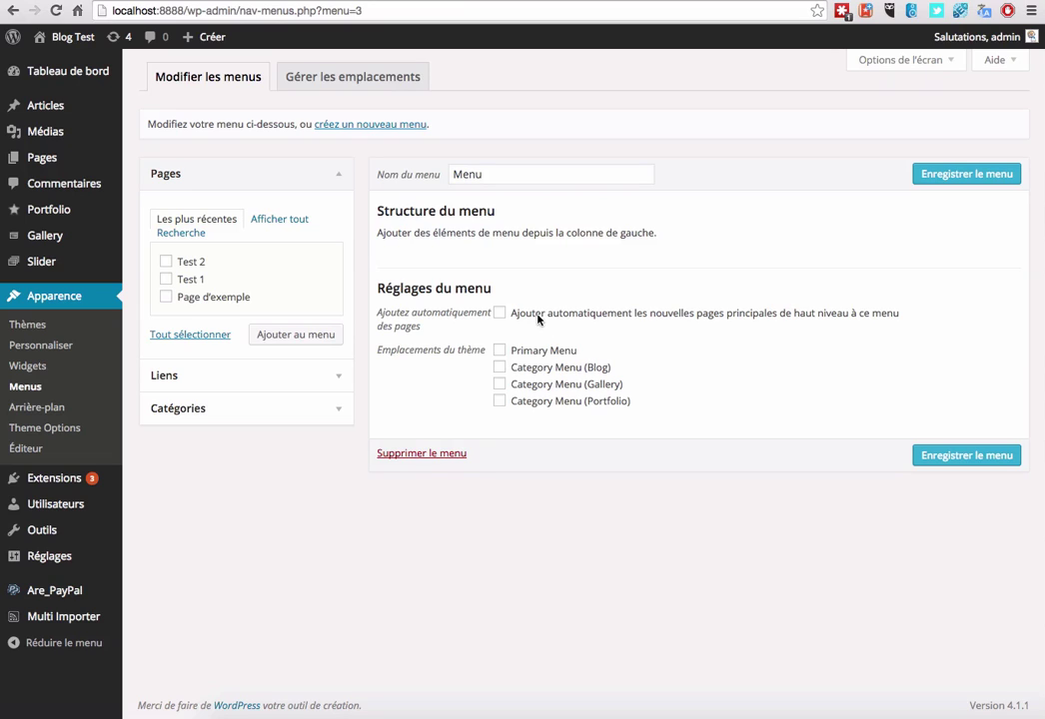
Look through the Pages, Liens and Catégories sources that can supply items for the menu.
{"action": "left_click", "coordinate": [499, 313]}
{"action": "left_click", "coordinate": [166, 176]}
{"action": "left_click", "coordinate": [166, 176]}
{"action": "left_click", "coordinate": [190, 372]}
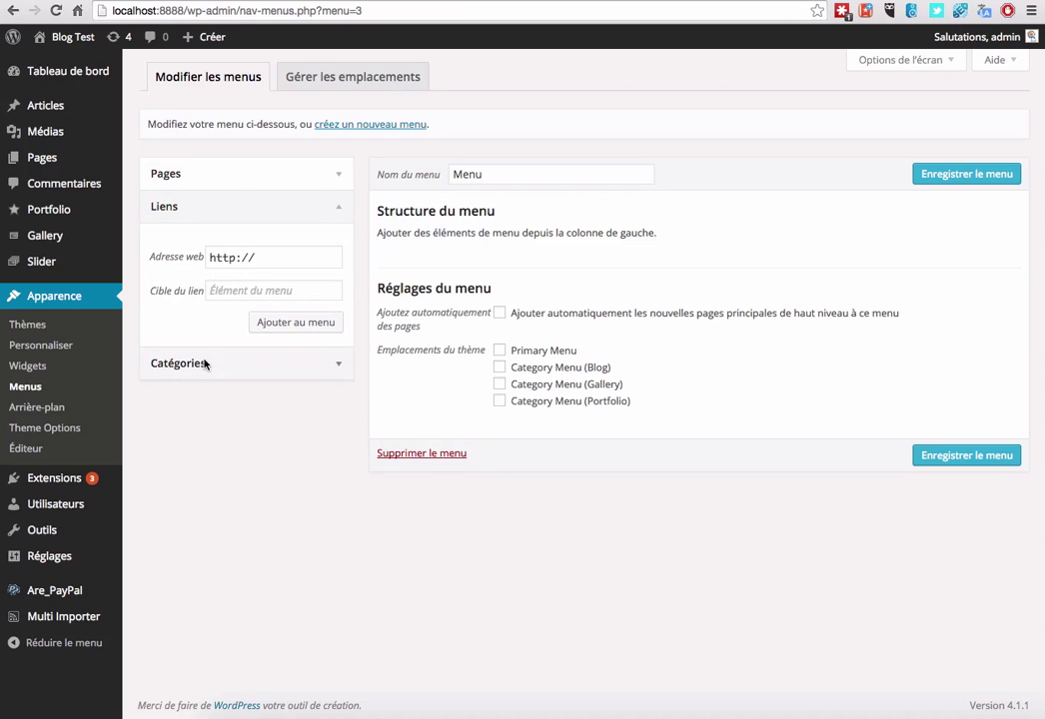
{"action": "left_click", "coordinate": [203, 365]}
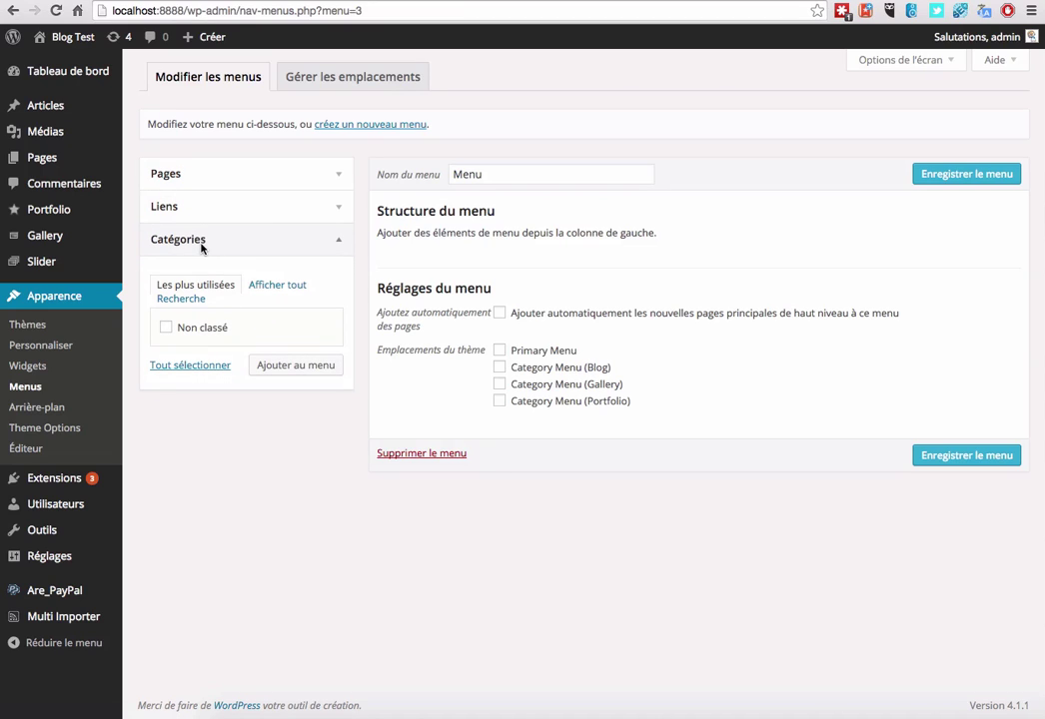
Add the pages Test 2 and Test 1 to the menu structure.
{"action": "left_click", "coordinate": [246, 178]}
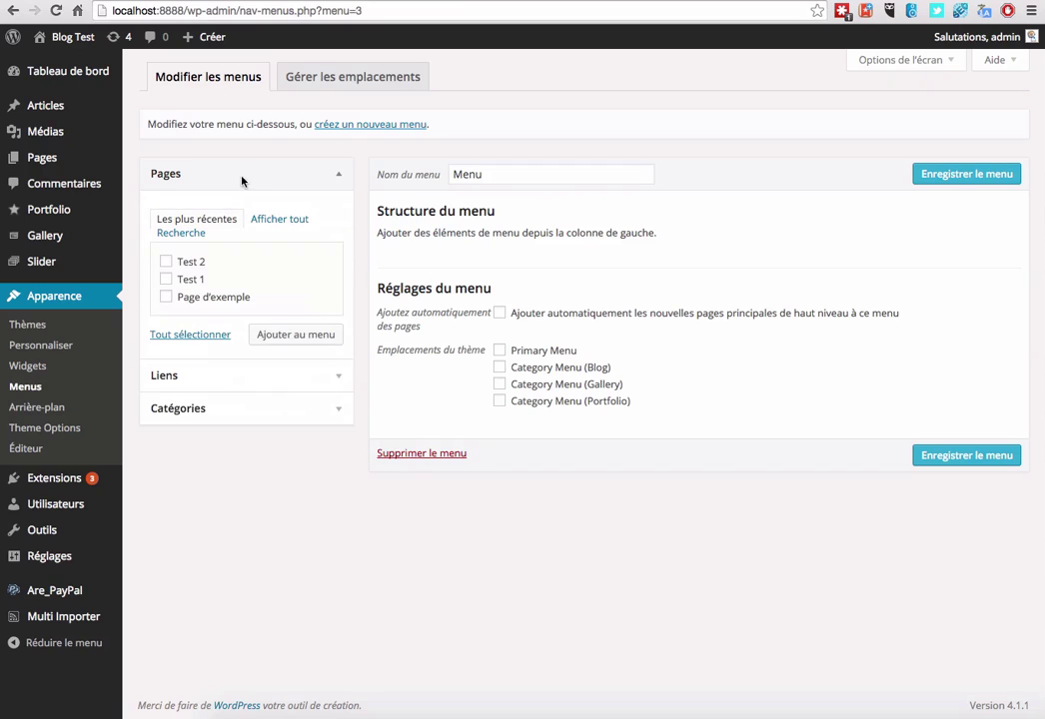
{"action": "left_click", "coordinate": [165, 262]}
{"action": "left_click", "coordinate": [166, 281]}
{"action": "left_click", "coordinate": [301, 337]}
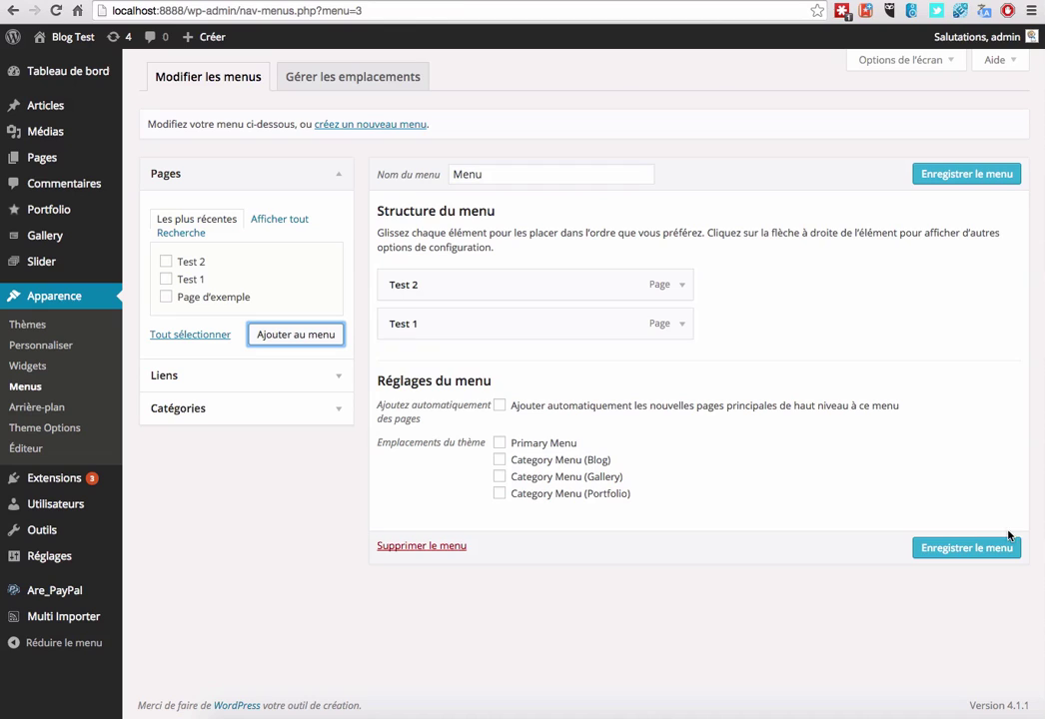
Assign the menu to the Primary Menu theme location, save it, and check it on the public site.
{"action": "left_click", "coordinate": [500, 443]}
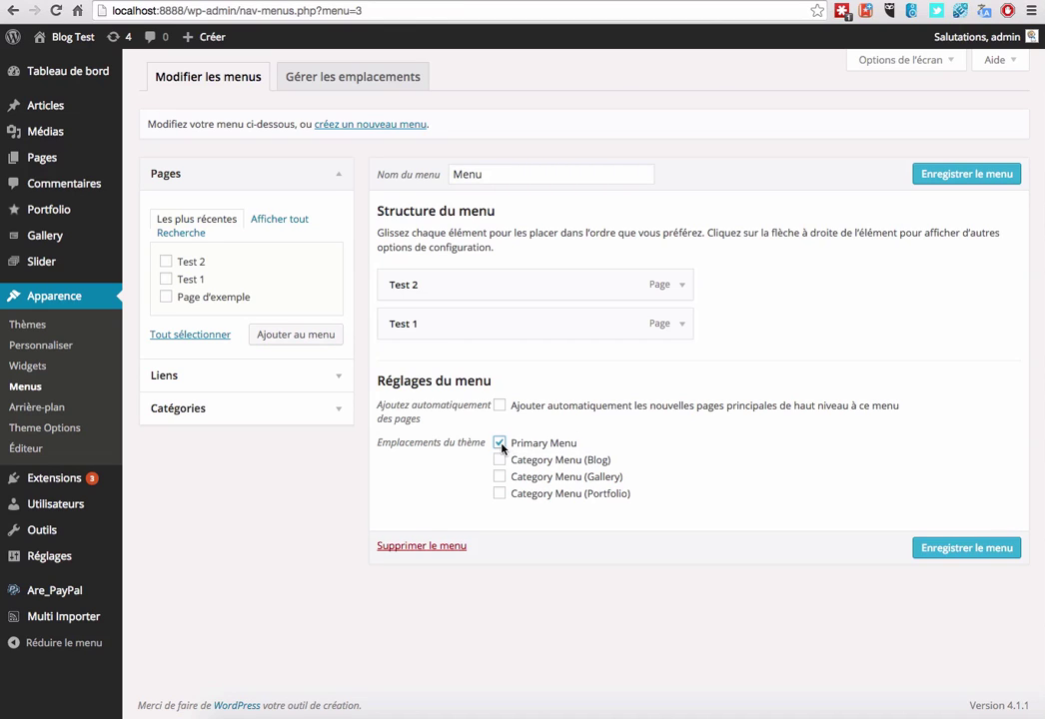
{"action": "left_click", "coordinate": [984, 556]}
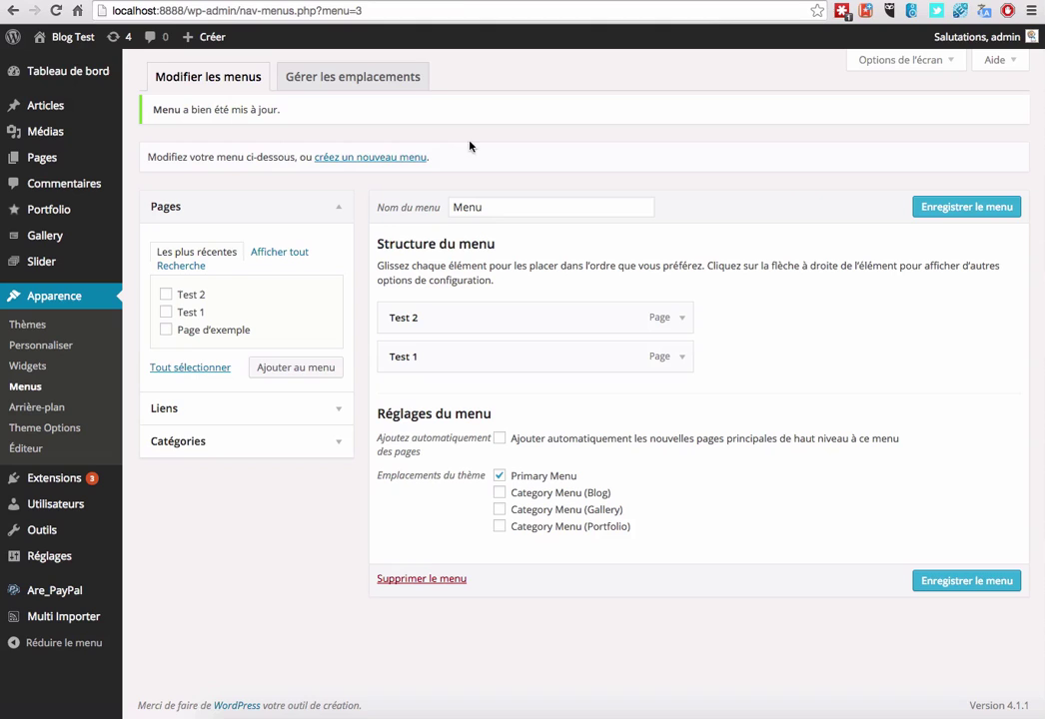
{"action": "left_click", "coordinate": [73, 36]}
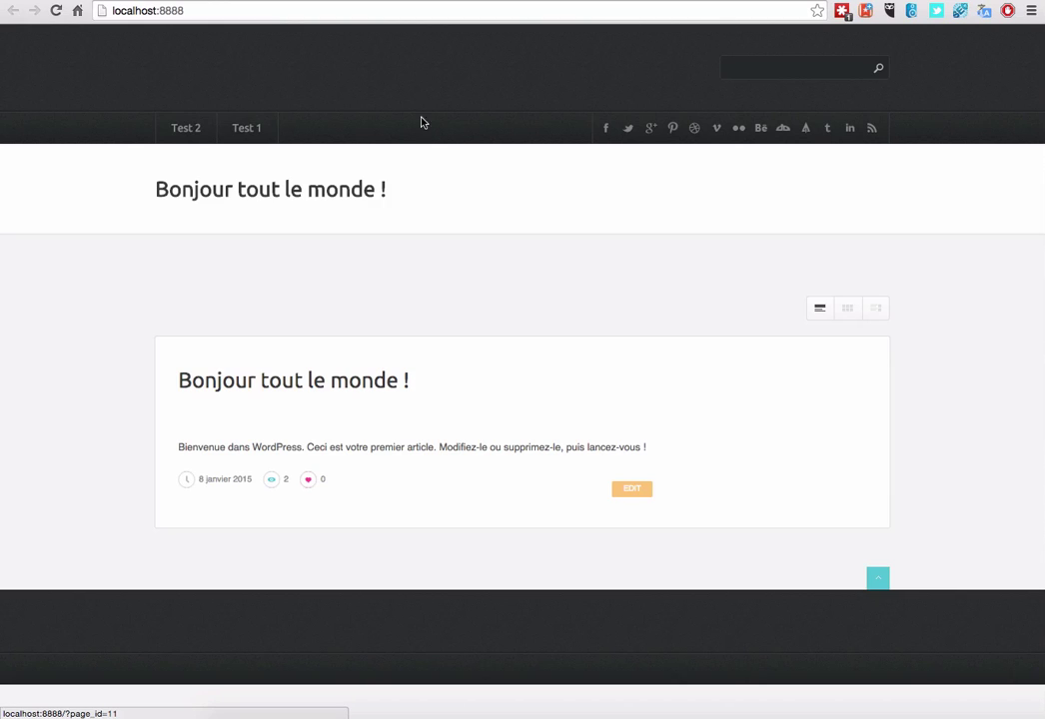
{"action": "left_click", "coordinate": [719, 1]}
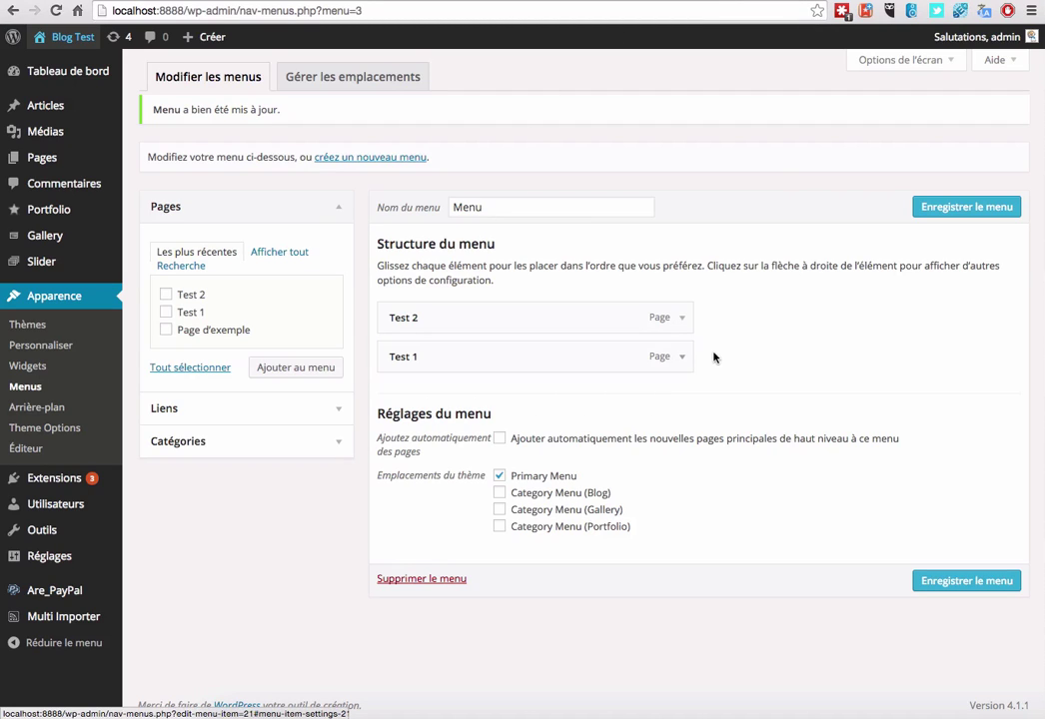
Make Test 1 a sub-item of Test 2 and save the menu.
{"action": "left_click", "coordinate": [681, 356]}
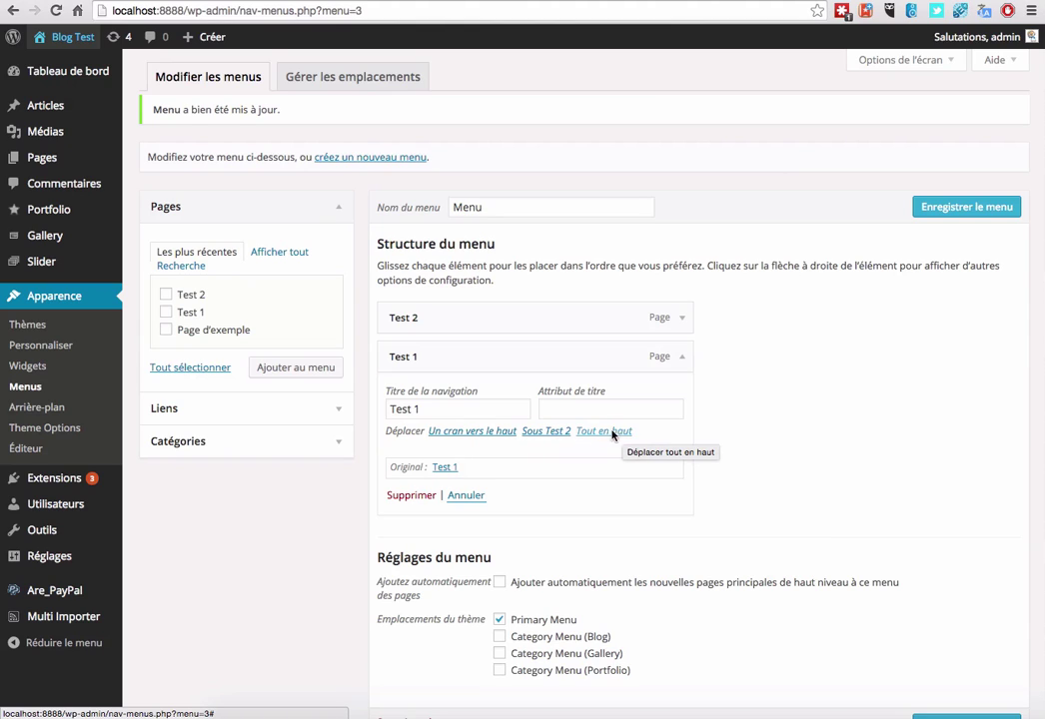
{"action": "left_click", "coordinate": [557, 434]}
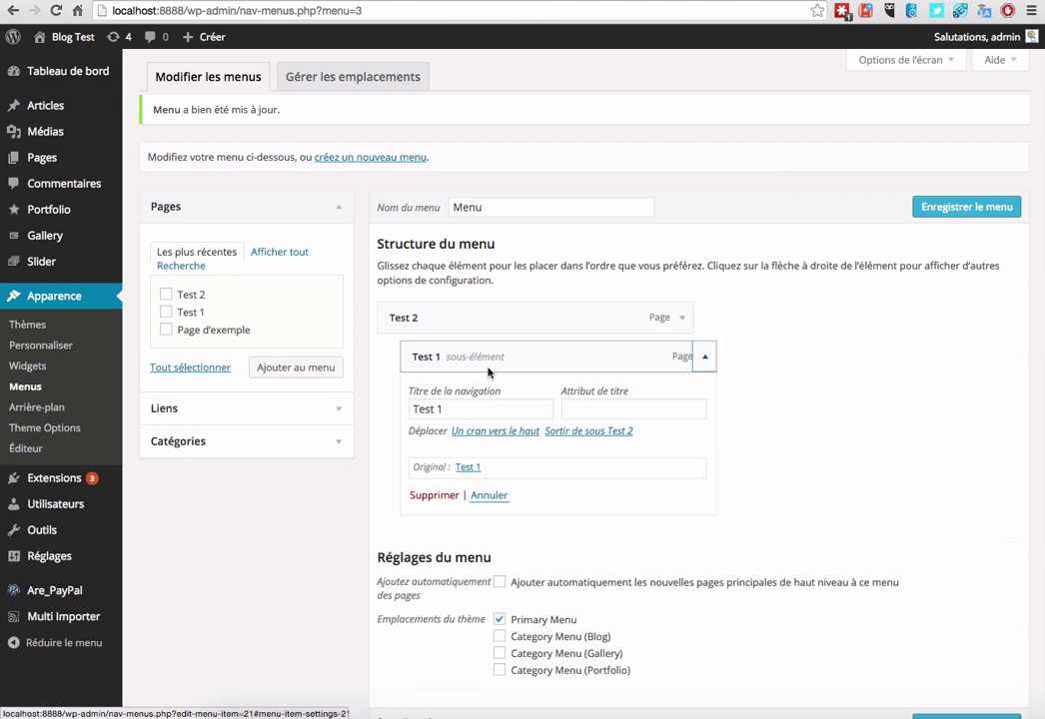
{"action": "scroll", "coordinate": [599, 490], "scroll_direction": "down", "scroll_amount": 2}
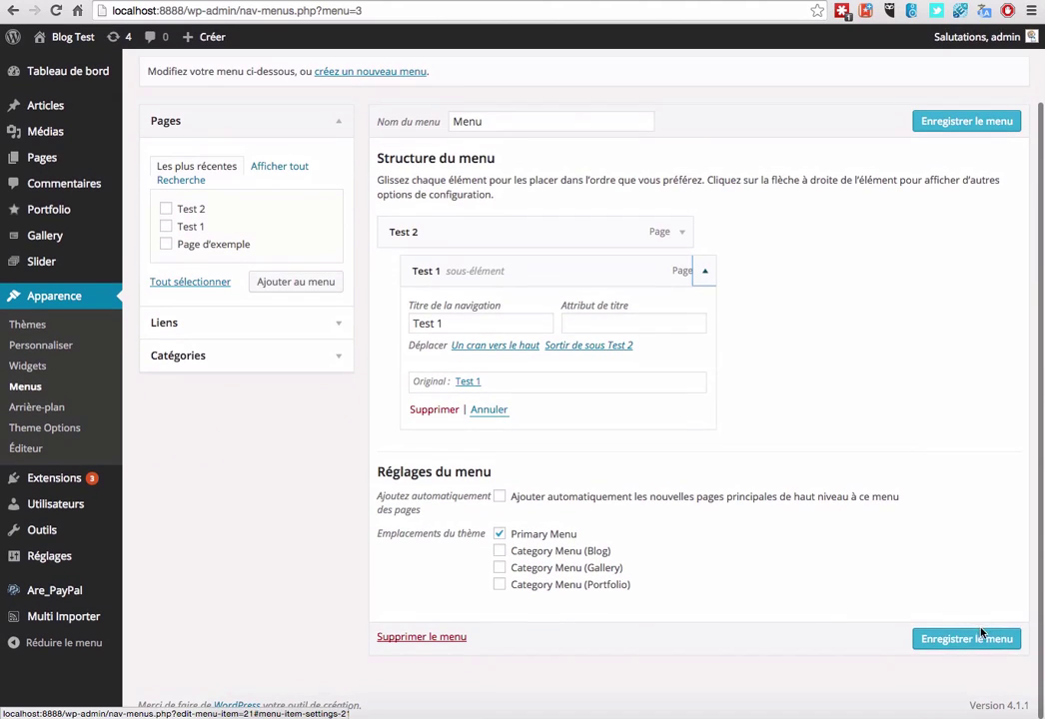
{"action": "left_click", "coordinate": [994, 636]}
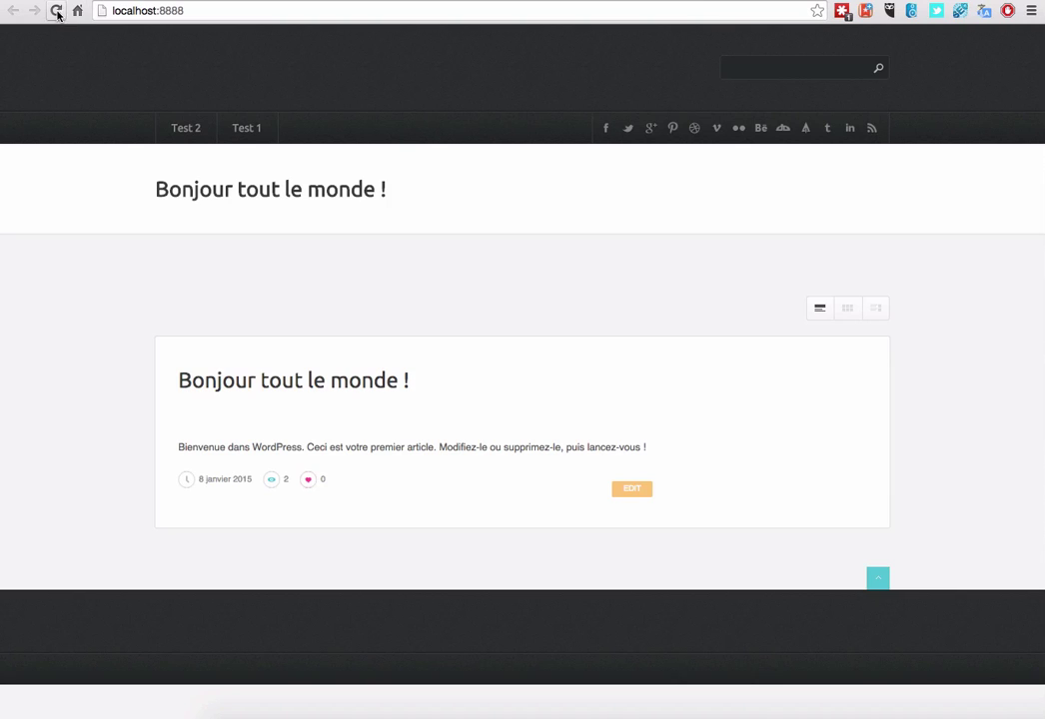
Refresh the public site, check the submenu under Test 2, and return to the menu editor.
{"action": "left_click", "coordinate": [56, 11]}
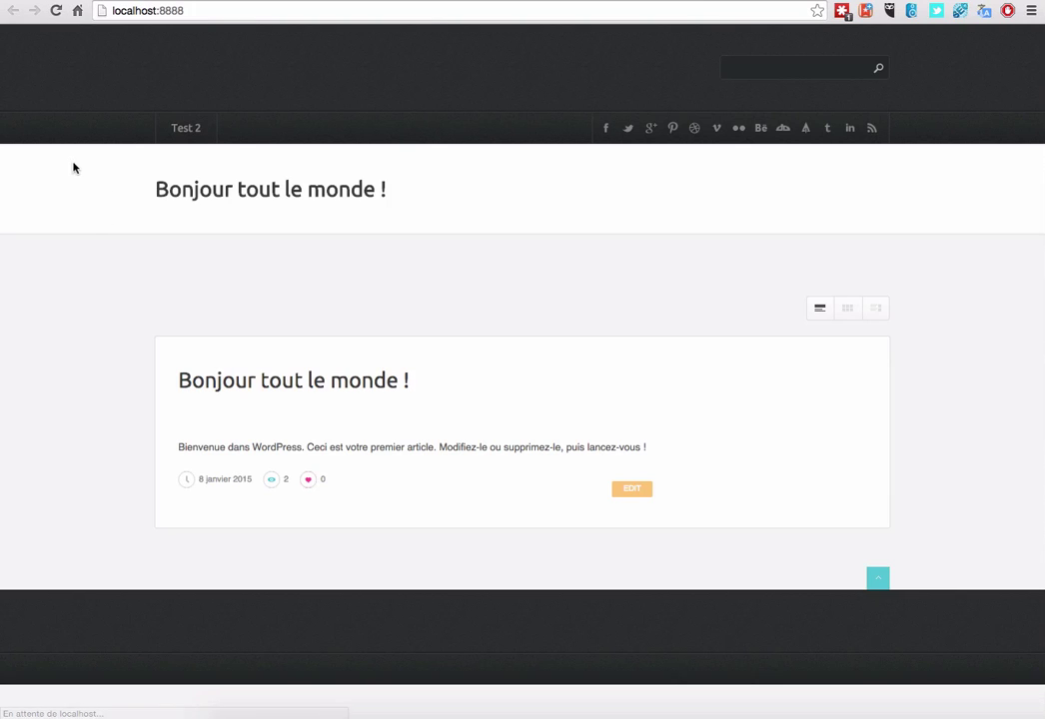
{"action": "mouse_move", "coordinate": [187, 127]}
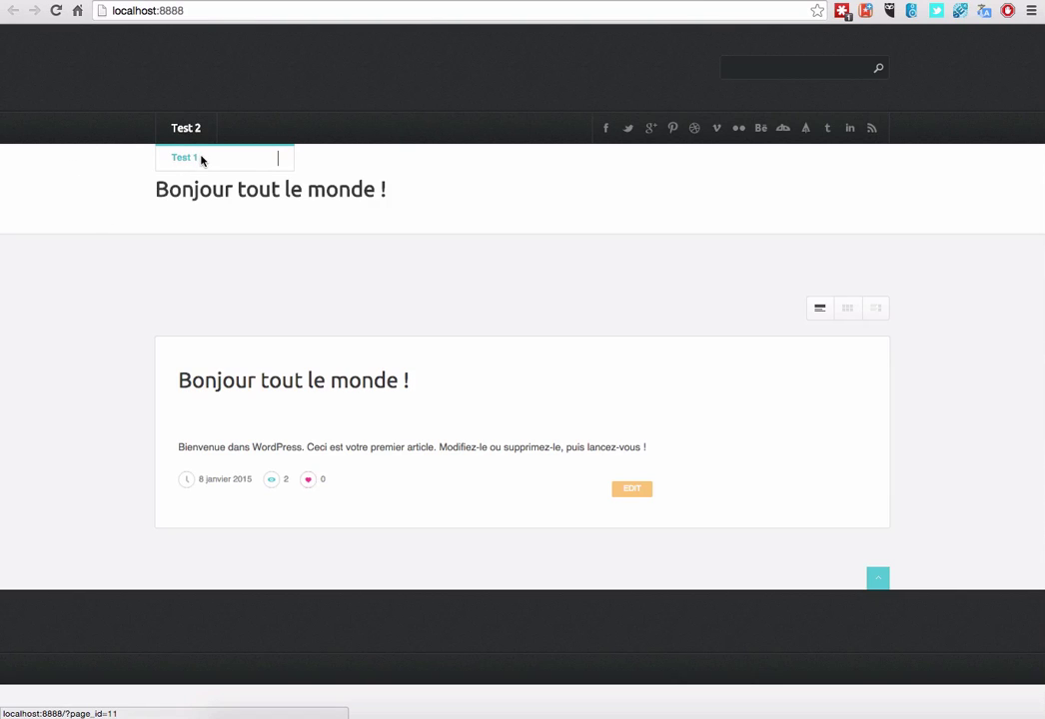
{"action": "left_click", "coordinate": [765, 1]}
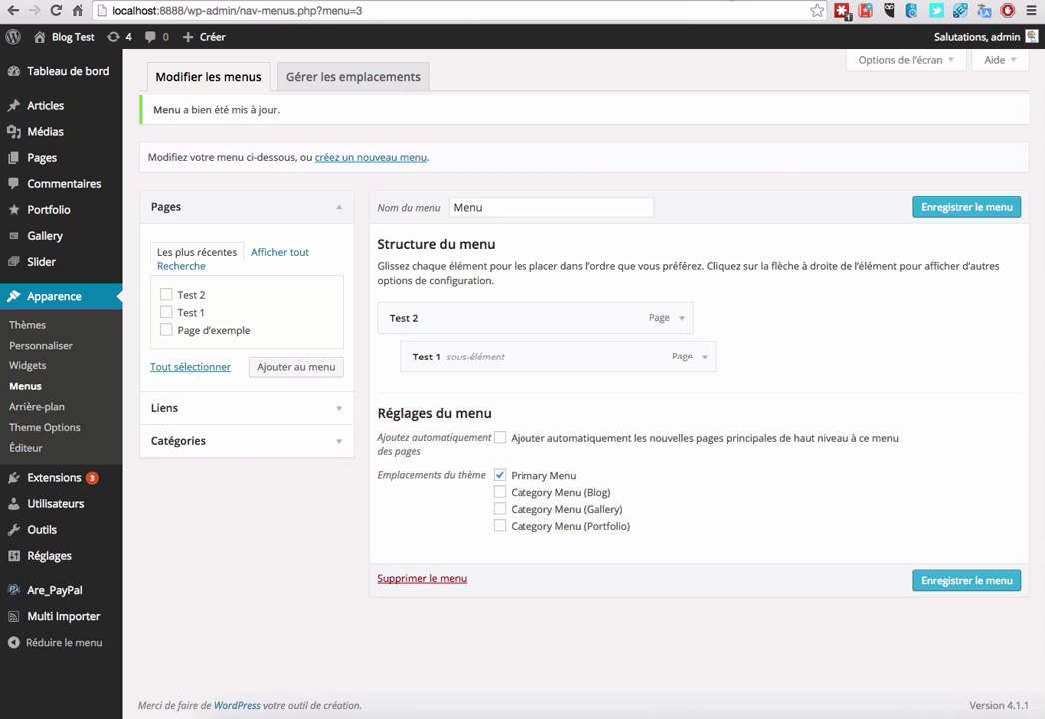
Add the category Non classé and the page Page d'exemple to the menu.
{"action": "left_click", "coordinate": [166, 330]}
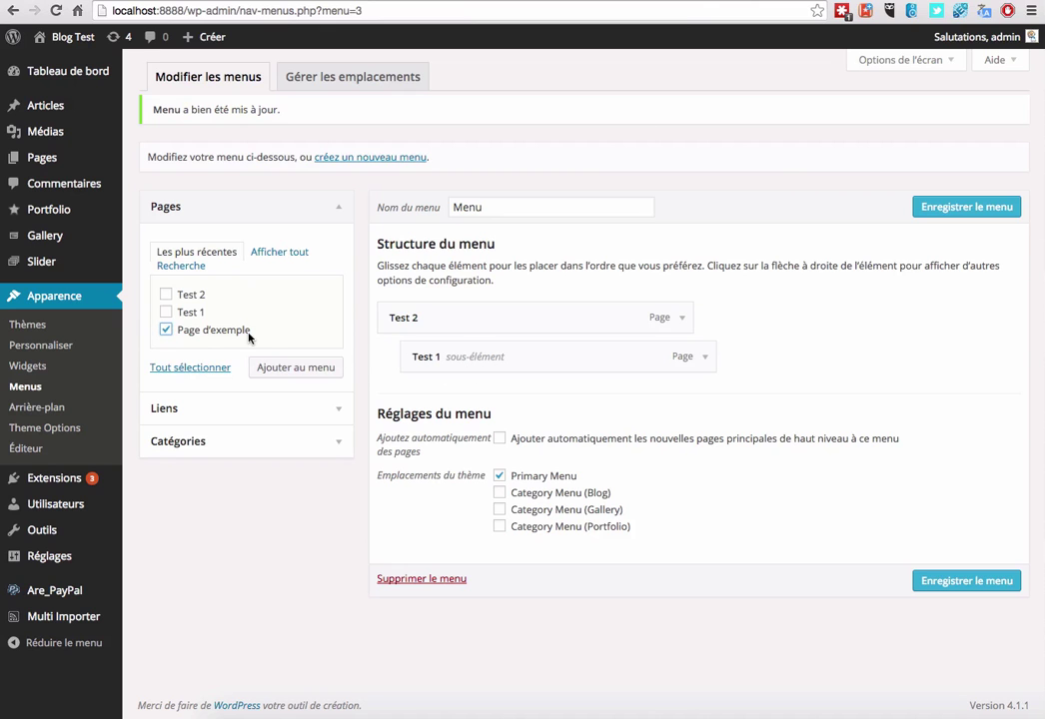
{"action": "left_click", "coordinate": [337, 442]}
{"action": "left_click", "coordinate": [166, 361]}
{"action": "left_click", "coordinate": [318, 400]}
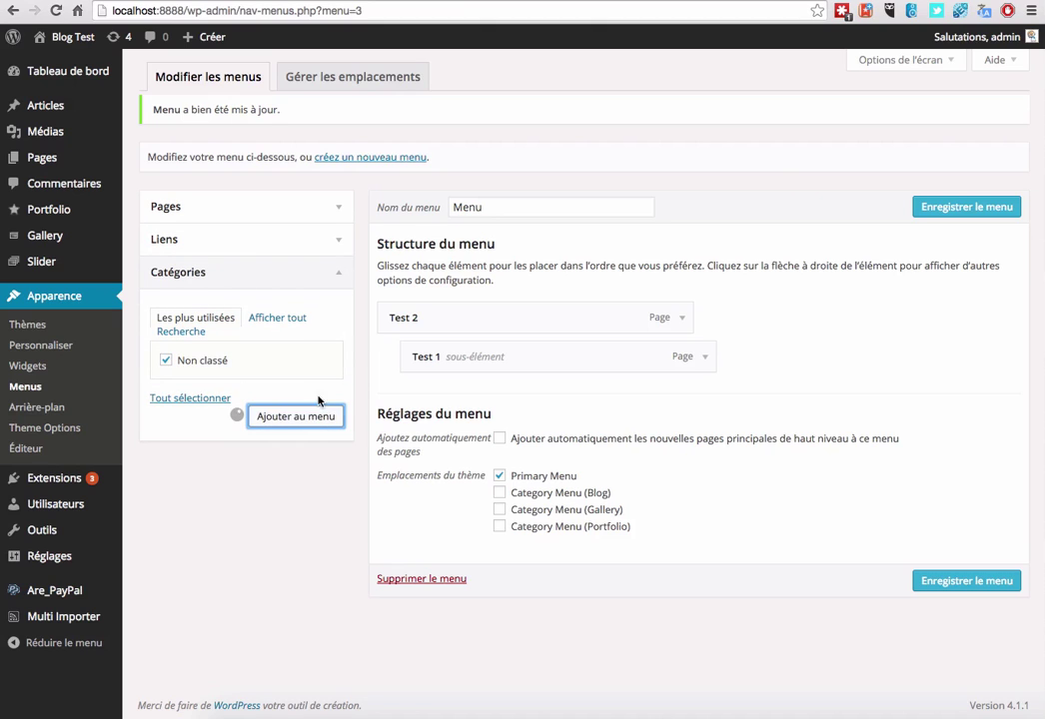
{"action": "left_click", "coordinate": [330, 206]}
{"action": "left_click", "coordinate": [238, 331]}
{"action": "left_click", "coordinate": [311, 393]}
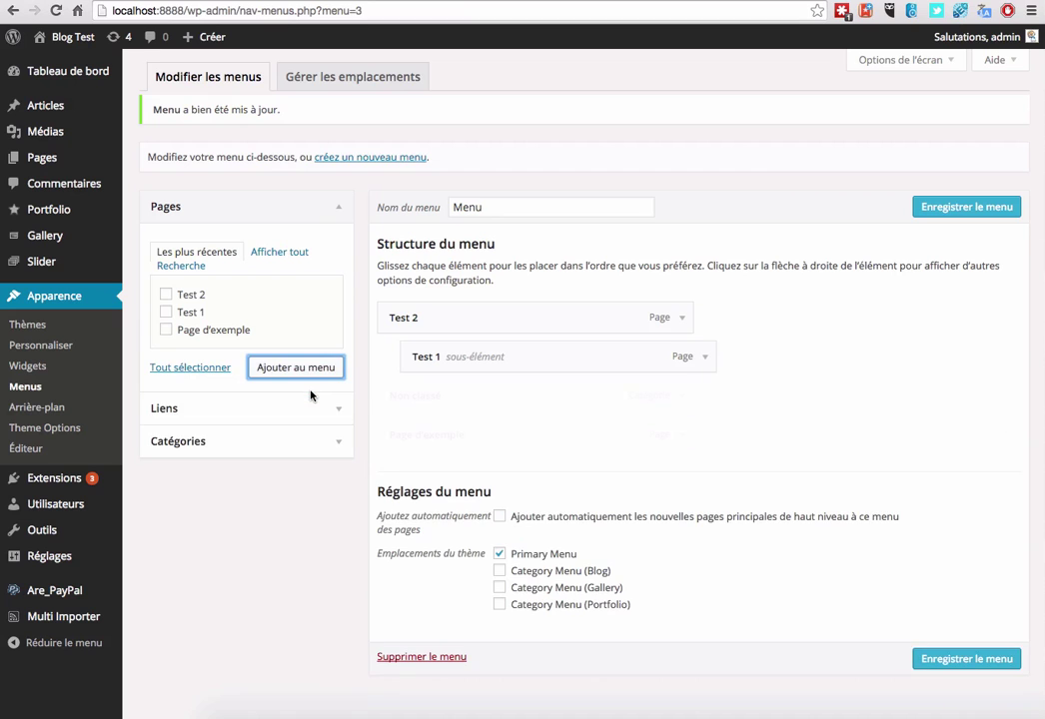
{"action": "left_click", "coordinate": [337, 426]}
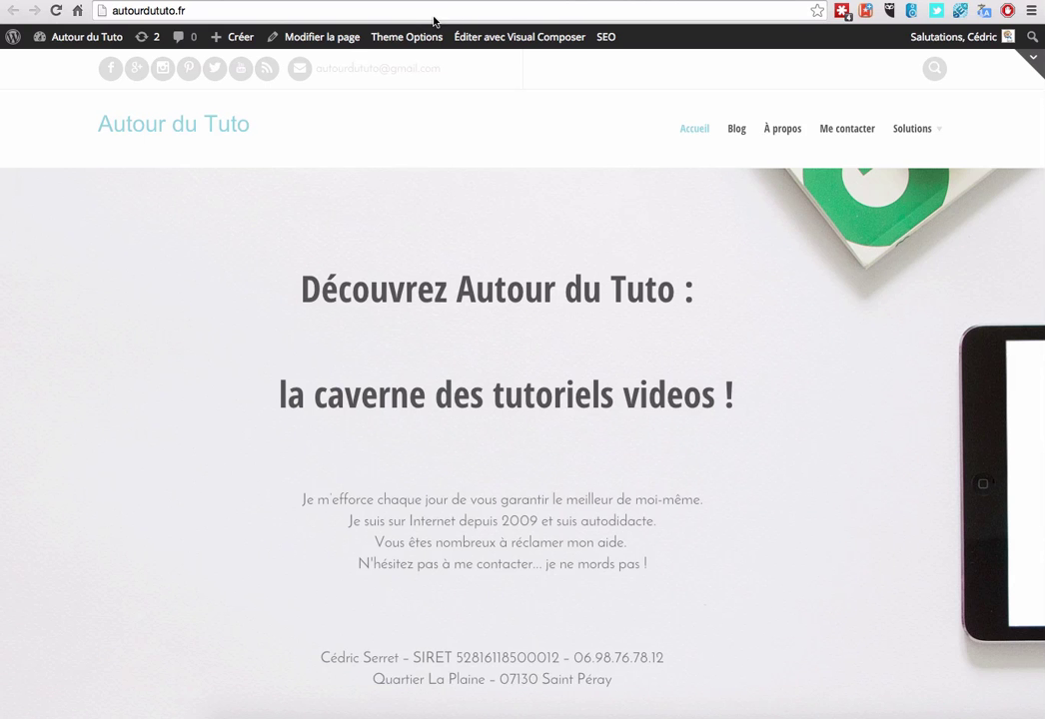
{"action": "left_click", "coordinate": [350, 12]}
{"action": "key", "text": "super+c"}
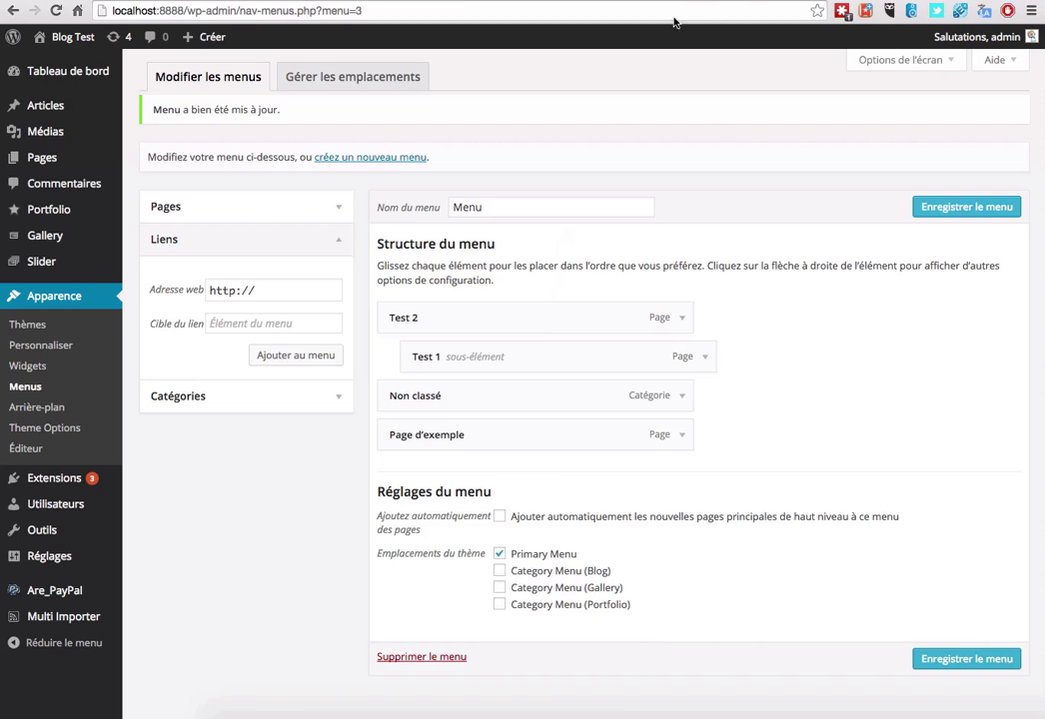
{"action": "triple_click", "coordinate": [286, 299]}
{"action": "key", "text": "super+v"}
{"action": "left_click", "coordinate": [266, 325]}
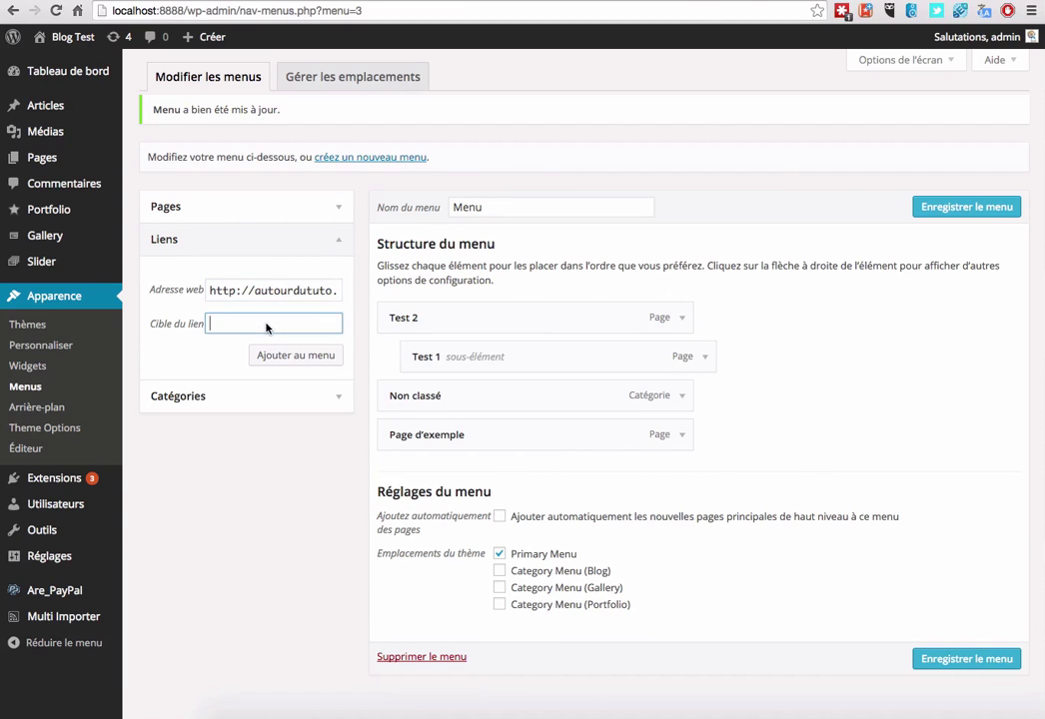
{"action": "type", "text": "Autour du Tuto"}
{"action": "left_click", "coordinate": [283, 356]}
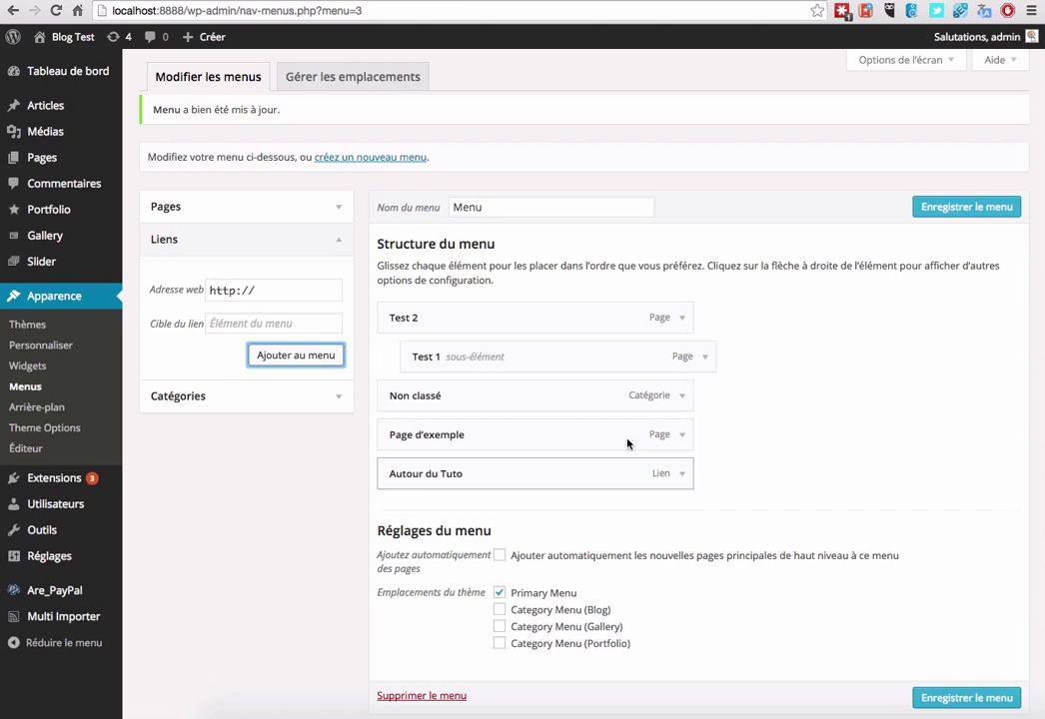
Move the Autour du Tuto link to the first place in the menu structure, ahead of Test 2.
{"action": "left_click", "coordinate": [682, 397]}
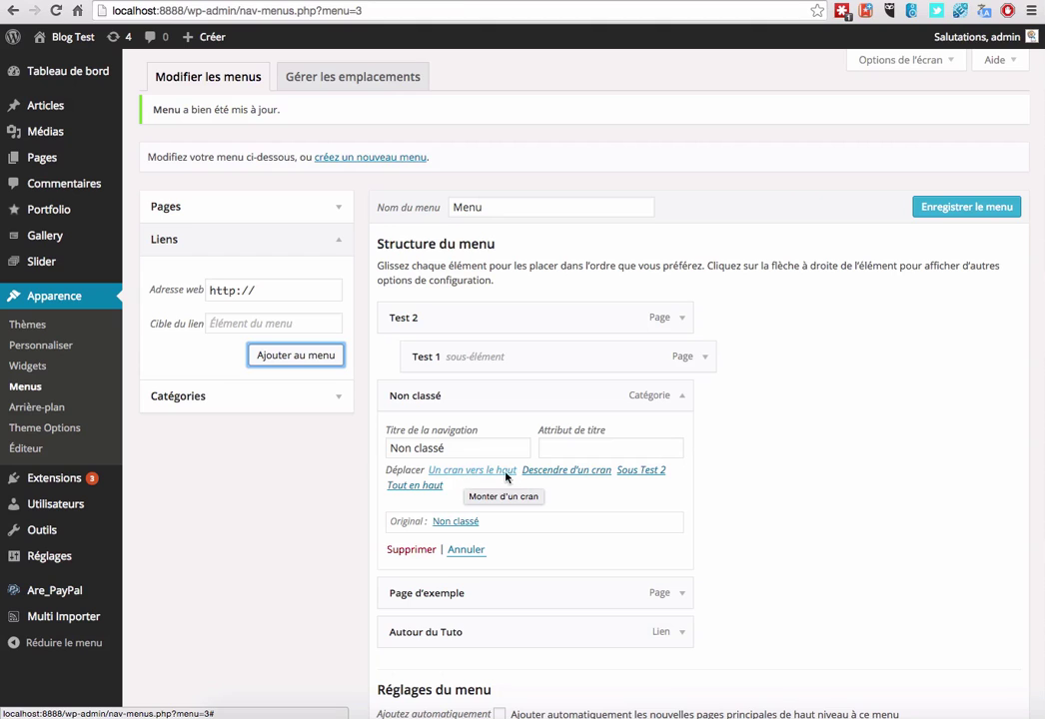
{"action": "left_click", "coordinate": [685, 397]}
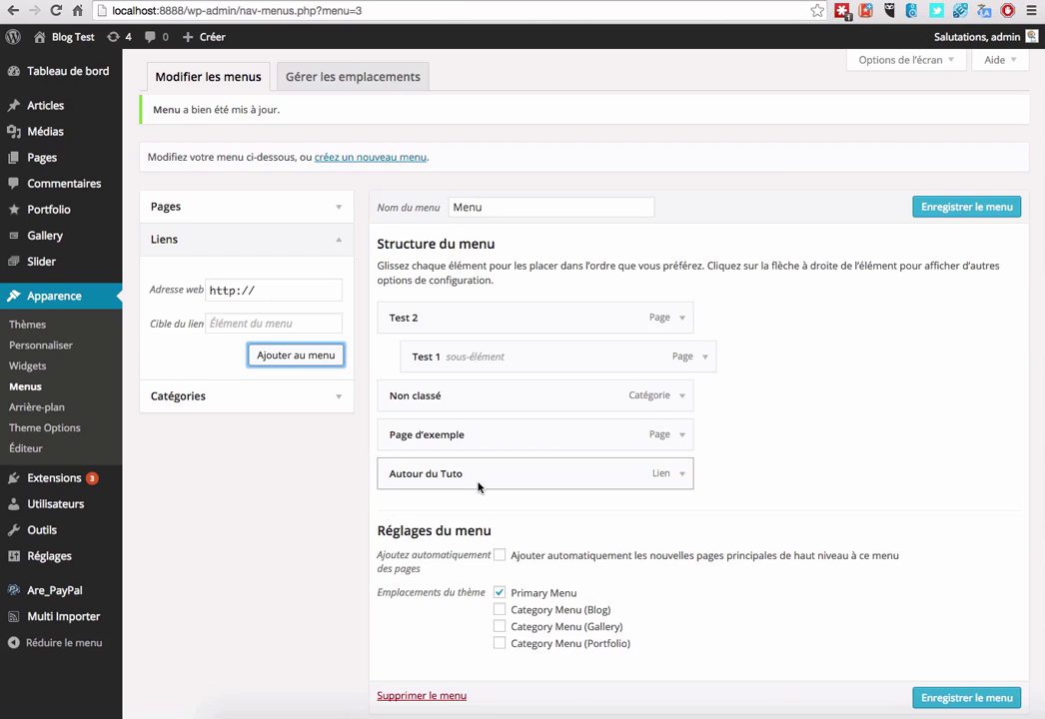
{"action": "left_click_drag", "start_coordinate": [481, 486], "coordinate": [437, 324]}
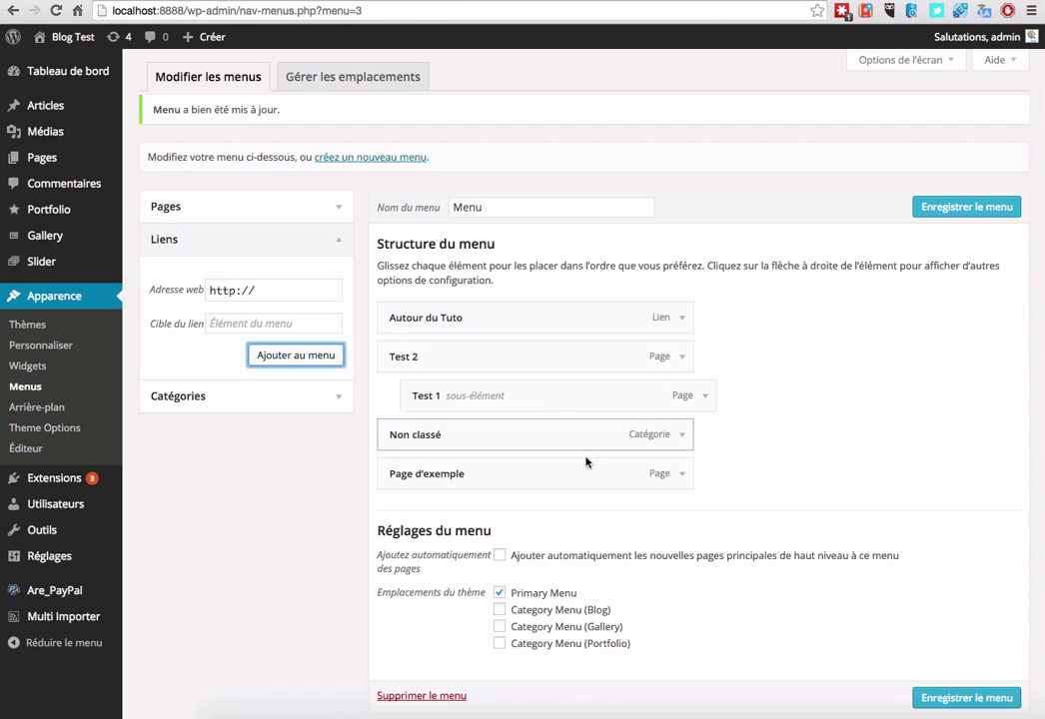
Nest the page Page d'exemple as a sub-item under the category Non classé in the menu structure.
{"action": "left_click_drag", "start_coordinate": [497, 481], "coordinate": [520, 462]}
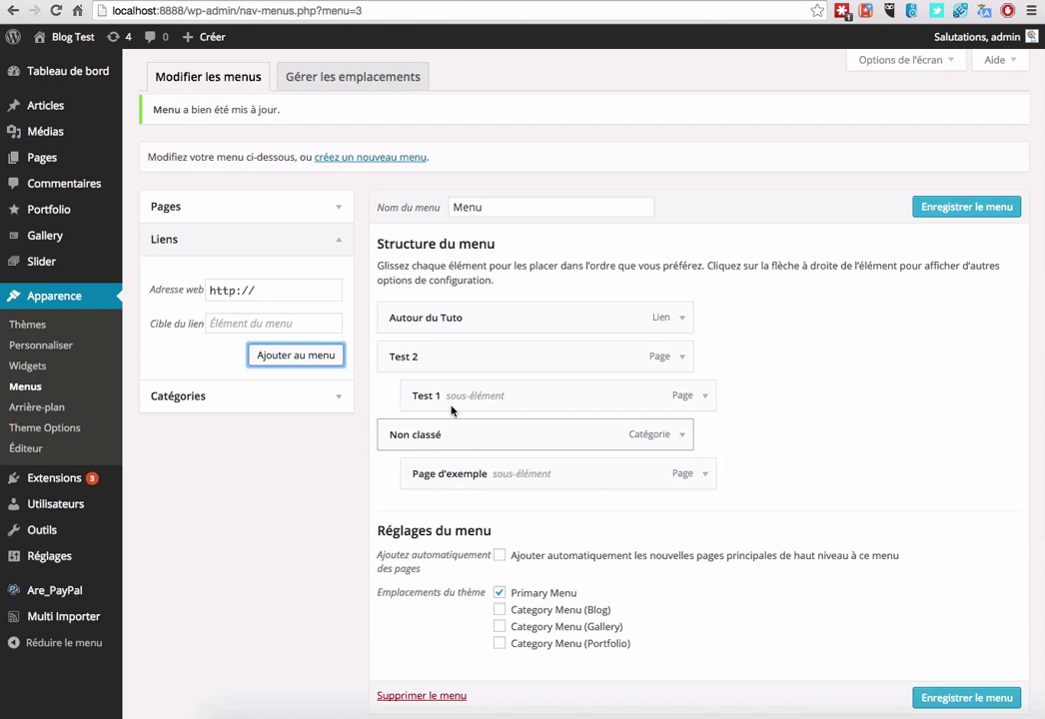
{"action": "left_click_drag", "start_coordinate": [439, 479], "coordinate": [387, 478]}
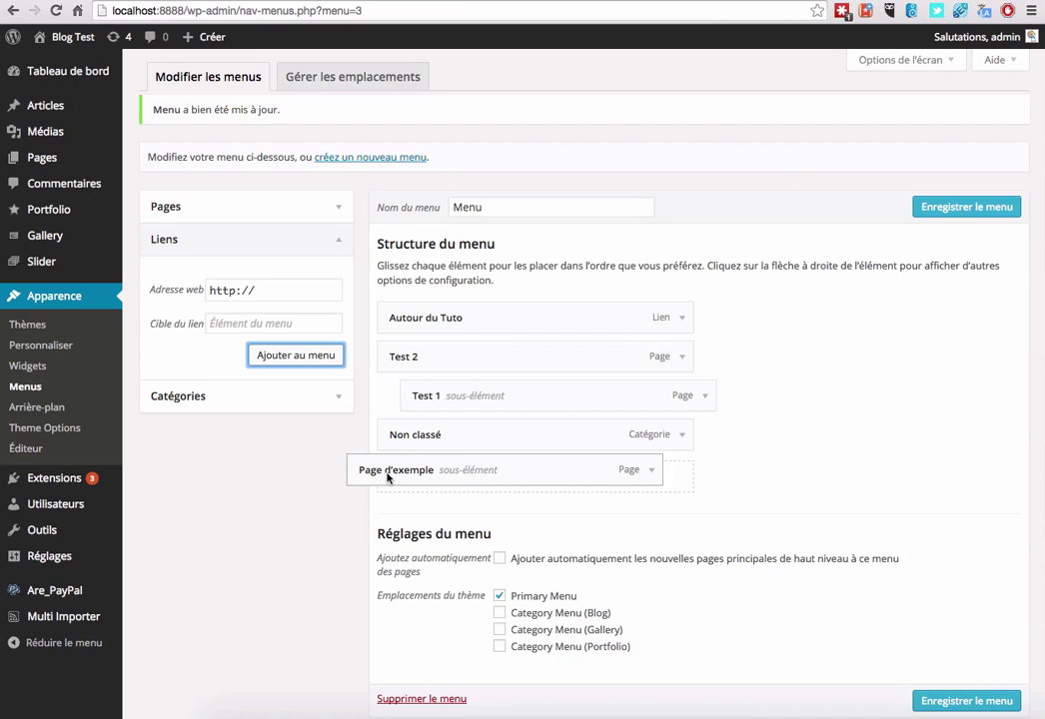
{"action": "left_click_drag", "start_coordinate": [387, 477], "coordinate": [445, 462]}
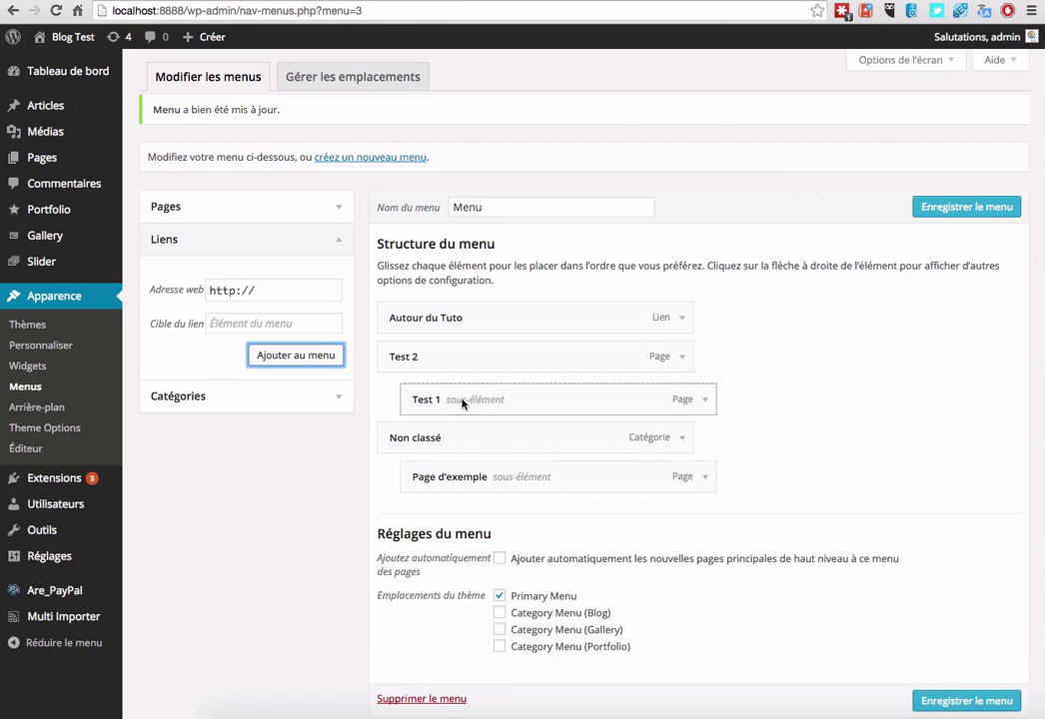
Move Test 1 below Page d'exemple as a second sub-item of Non classé and save the menu.
{"action": "left_click_drag", "start_coordinate": [479, 399], "coordinate": [497, 479]}
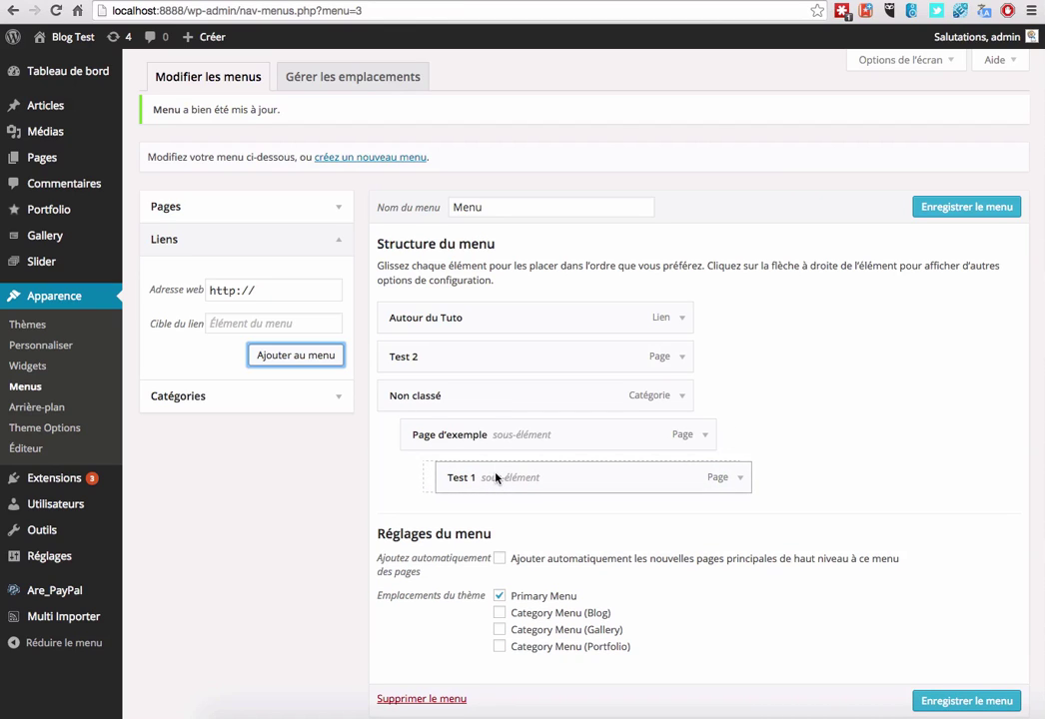
{"action": "mouse_move", "coordinate": [496, 476]}
{"action": "left_mouse_down"}
{"action": "mouse_move", "coordinate": [481, 459]}
{"action": "mouse_move", "coordinate": [493, 450]}
{"action": "mouse_move", "coordinate": [481, 457]}
{"action": "mouse_move", "coordinate": [489, 474]}
{"action": "left_mouse_up"}
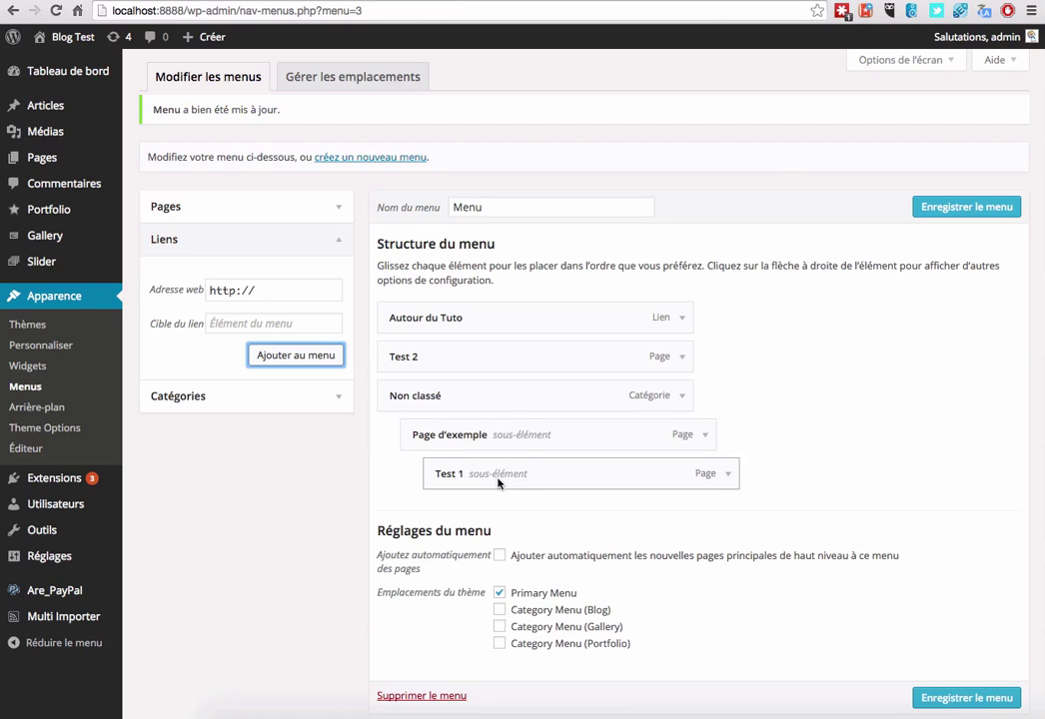
{"action": "left_click_drag", "start_coordinate": [498, 484], "coordinate": [467, 474]}
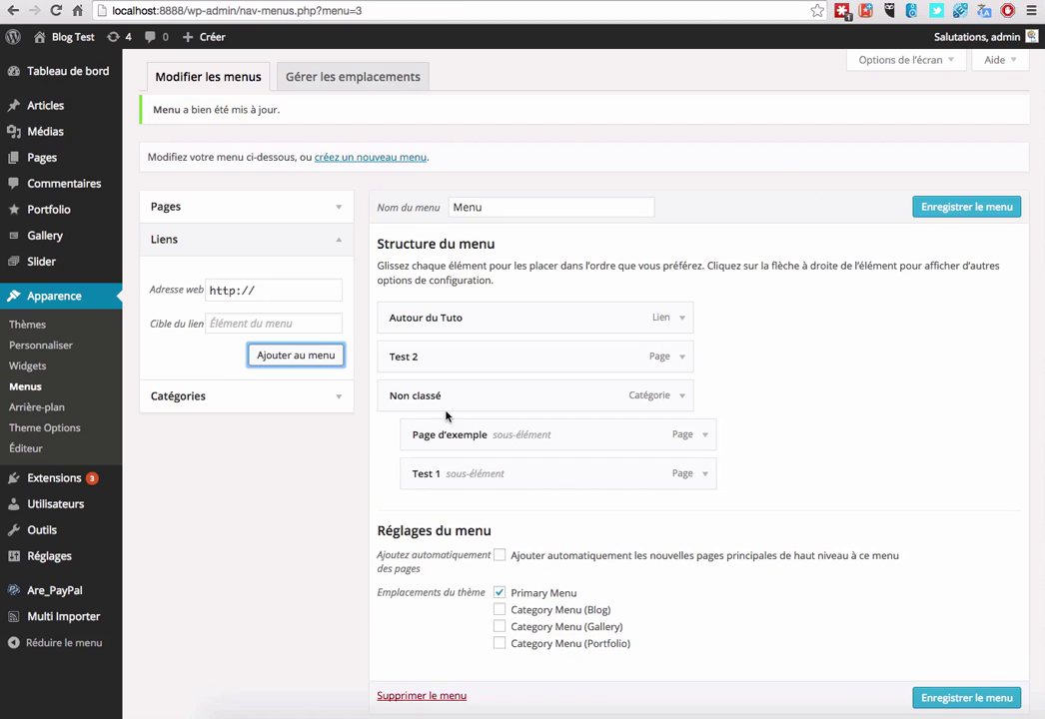
{"action": "left_click", "coordinate": [985, 697]}
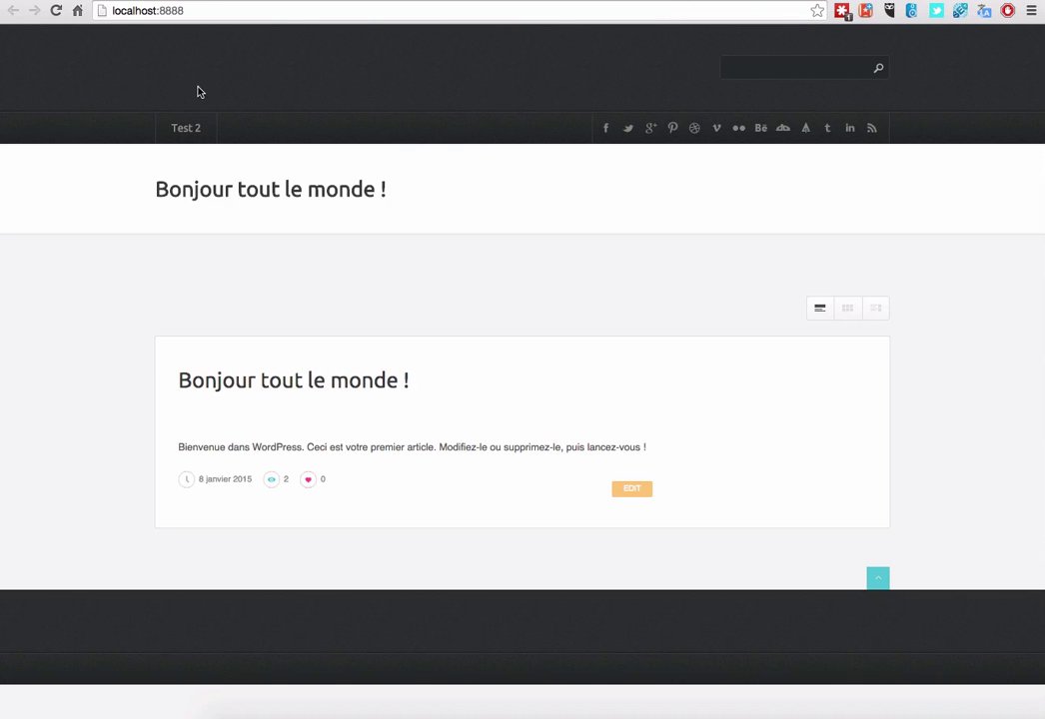
Refresh the public site, check the updated navigation entries and their submenus, and return to the menu editor.
{"action": "left_click", "coordinate": [55, 11]}
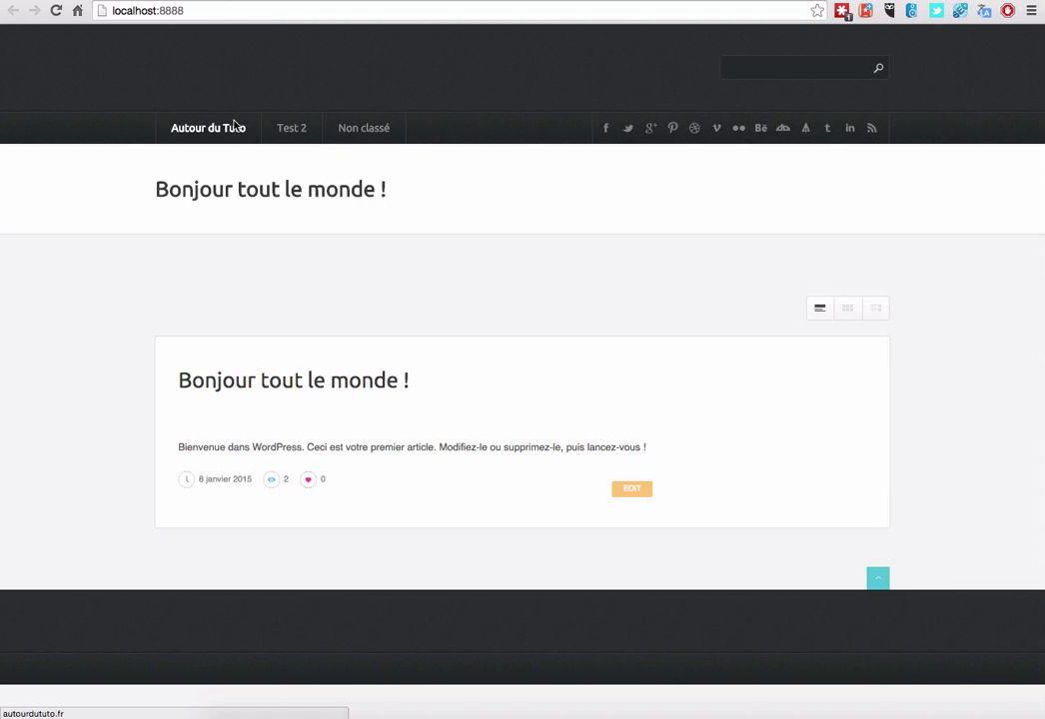
{"action": "mouse_move", "coordinate": [325, 128]}
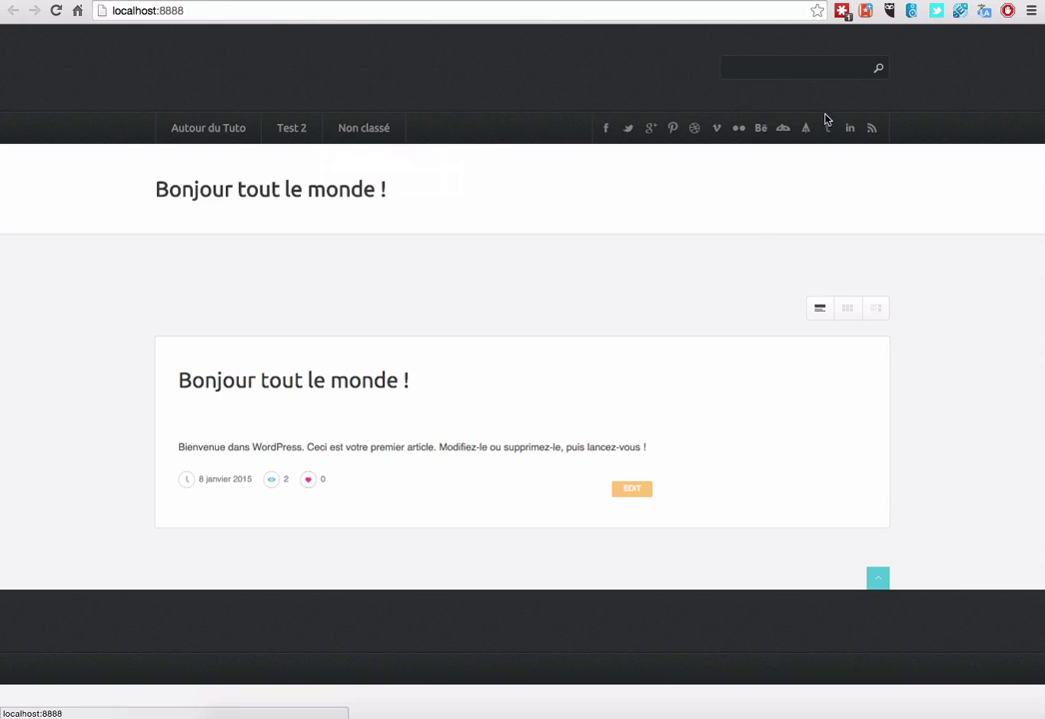
{"action": "key", "text": "ctrl+shift+Tab"}
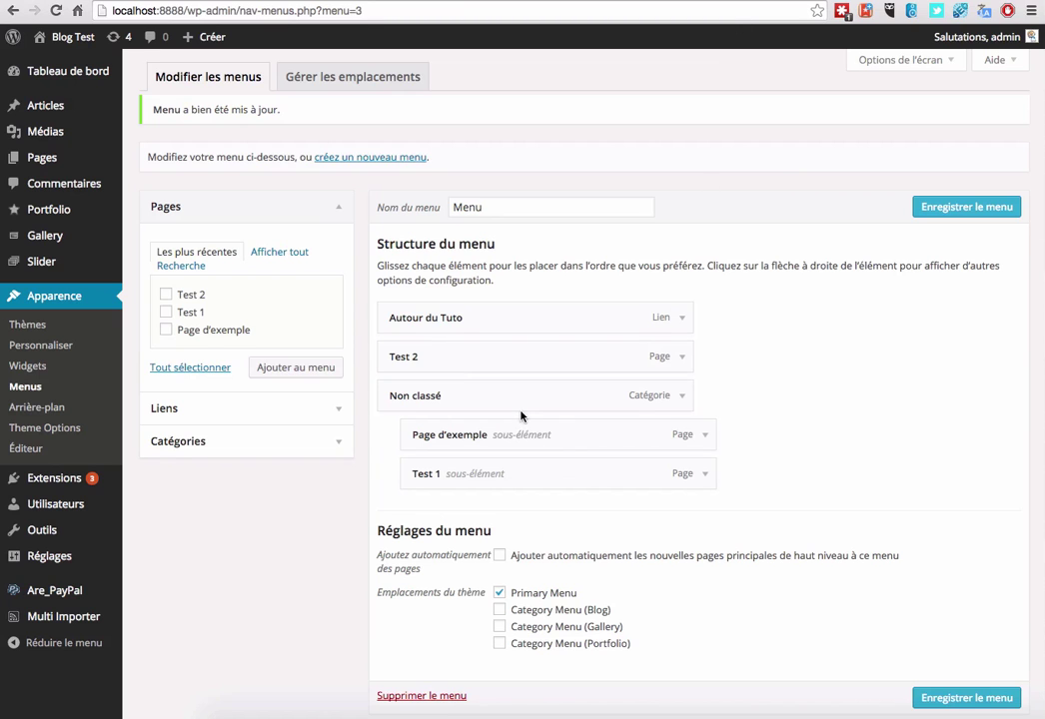
Indent Test 1 one level deeper as a sub-item of Page d'exemple and save the menu.
{"action": "left_click_drag", "start_coordinate": [493, 476], "coordinate": [528, 476]}
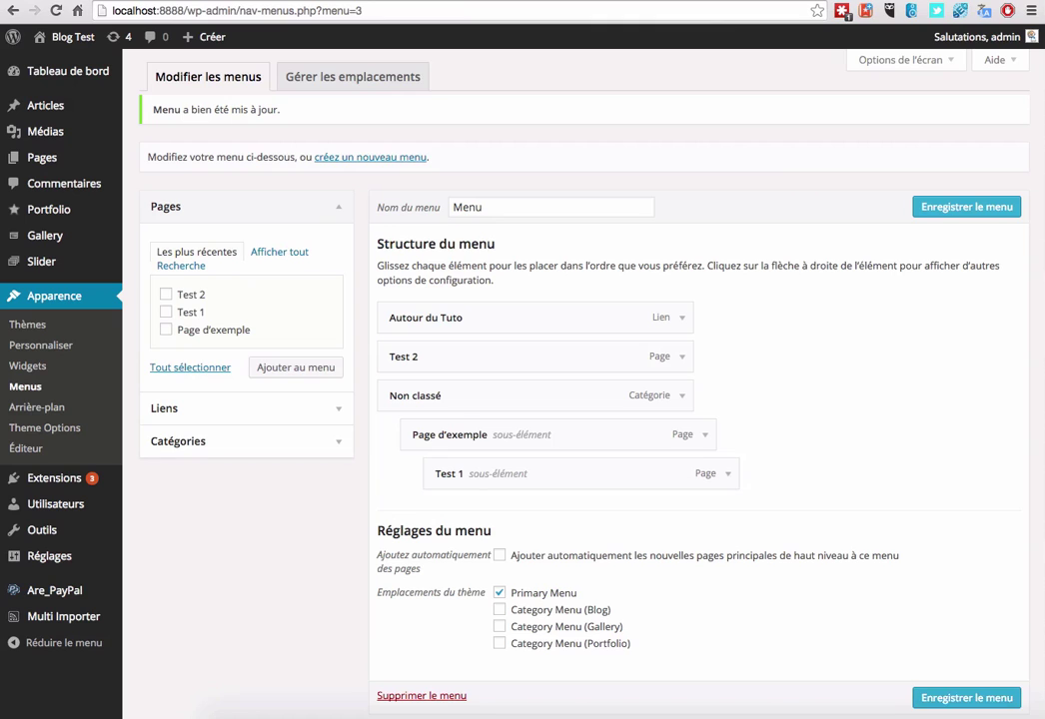
{"action": "left_click", "coordinate": [981, 698]}
Reload the public site, check the nested submenu under Non classé and Page d'exemple, and go back to the menu editor.
{"action": "left_click", "coordinate": [185, 1]}
{"action": "left_click", "coordinate": [57, 13]}
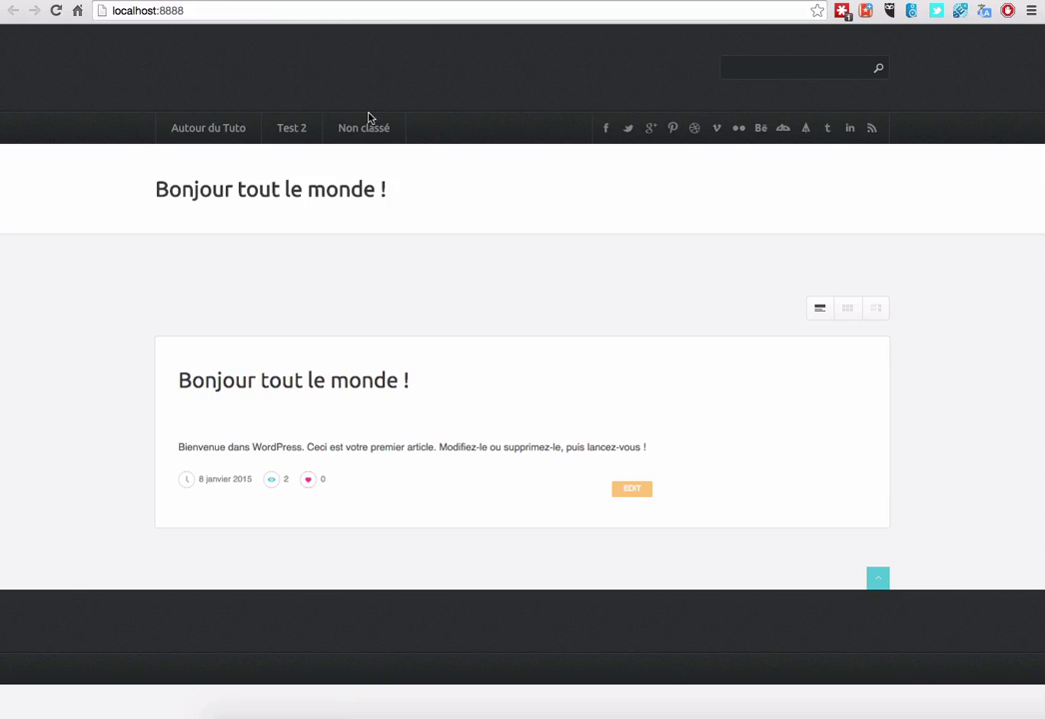
{"action": "mouse_move", "coordinate": [370, 130]}
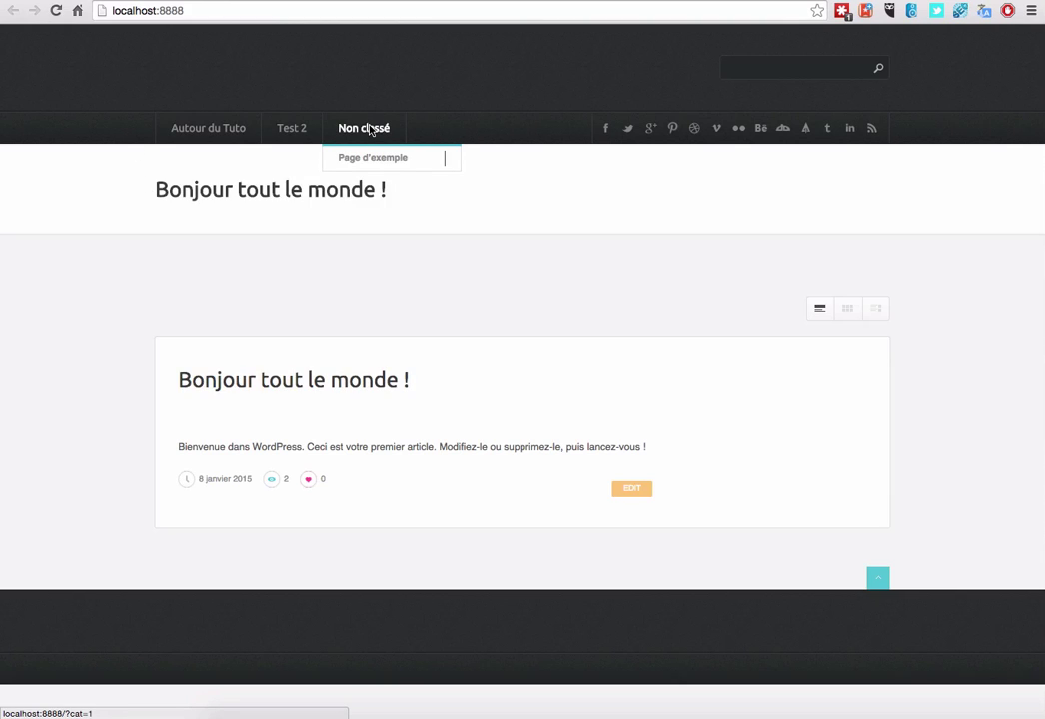
{"action": "mouse_move", "coordinate": [375, 161]}
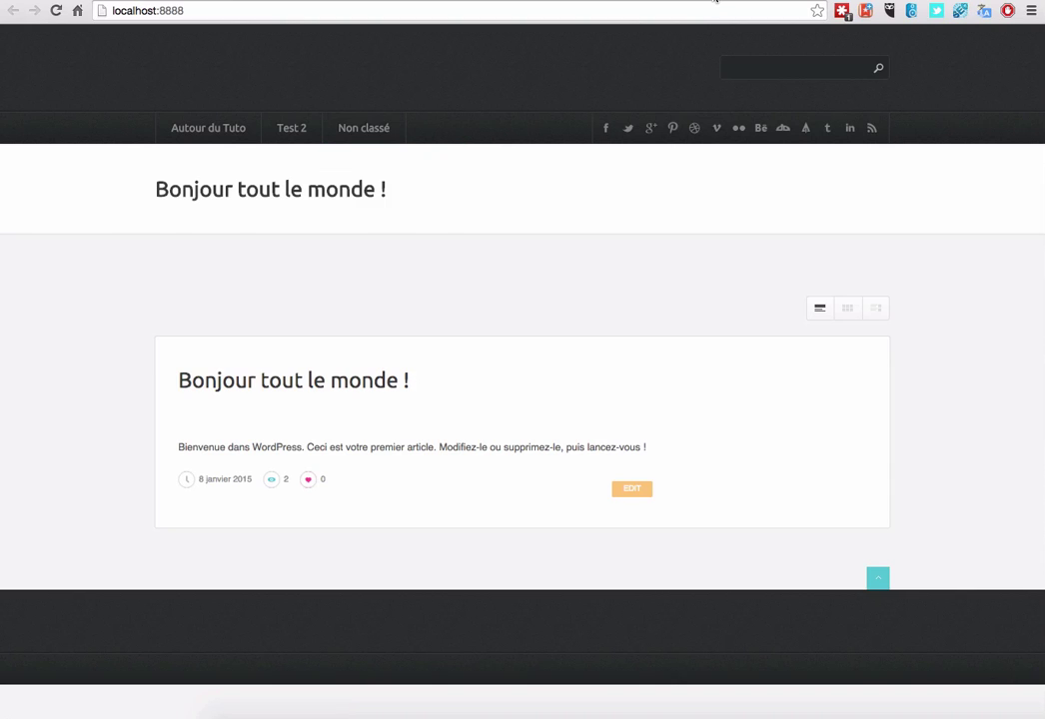
{"action": "left_click", "coordinate": [714, 0]}
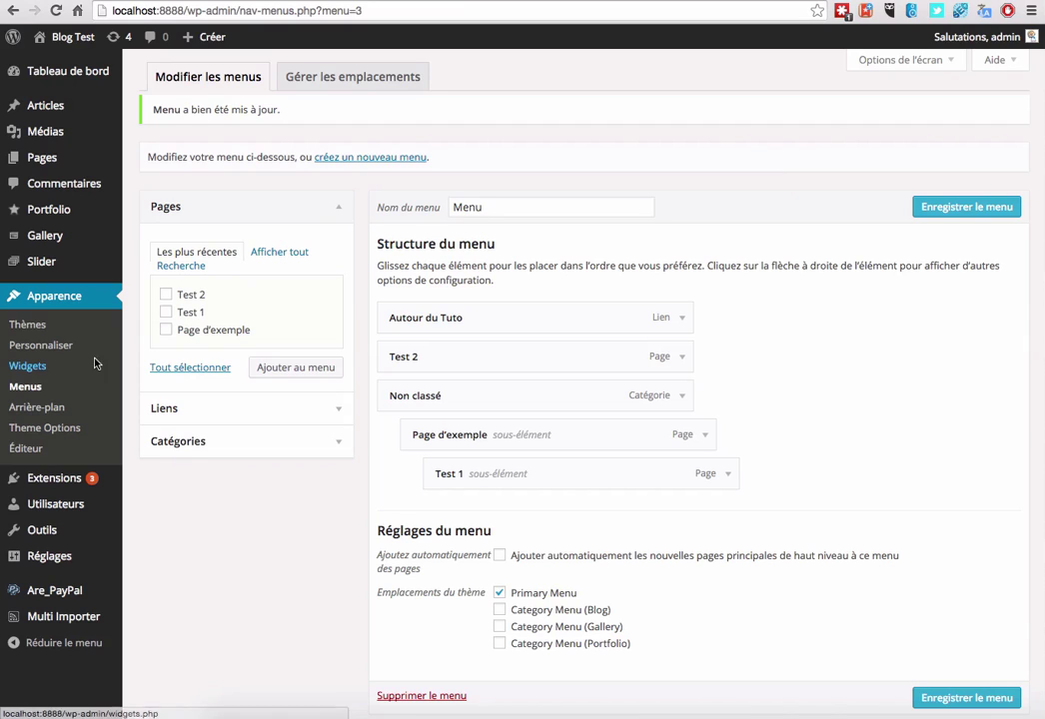
Examine the menu location assignments in the Navigation section of the theme customizer, and return to the menu editor.
{"action": "left_click", "coordinate": [38, 345]}
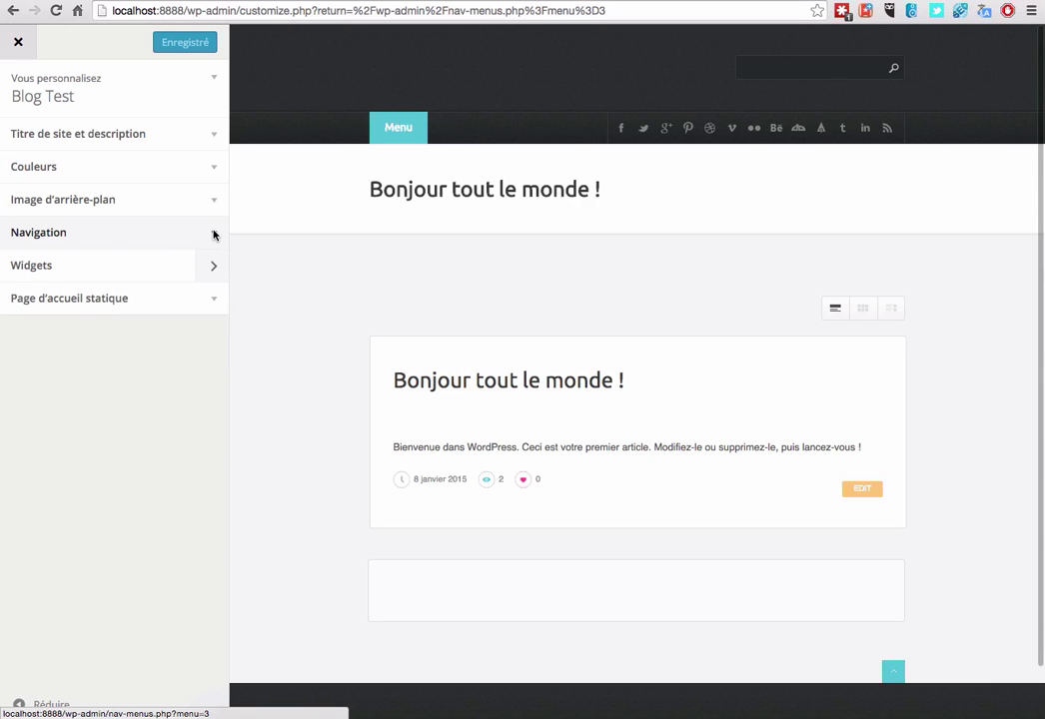
{"action": "left_click", "coordinate": [213, 235]}
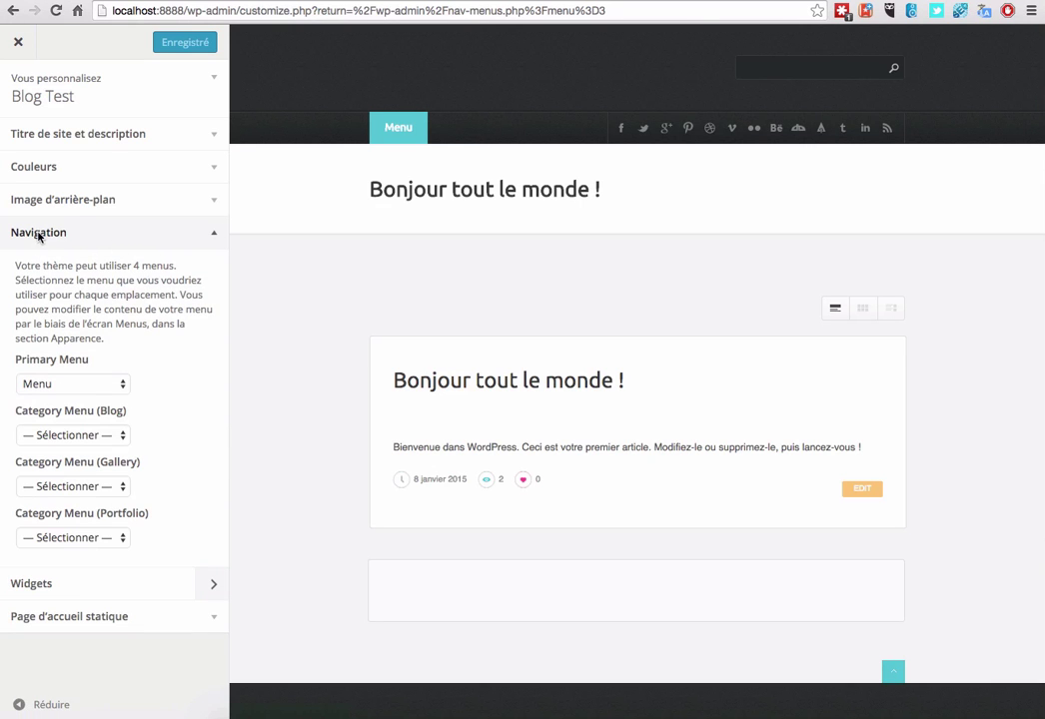
{"action": "left_click", "coordinate": [216, 235]}
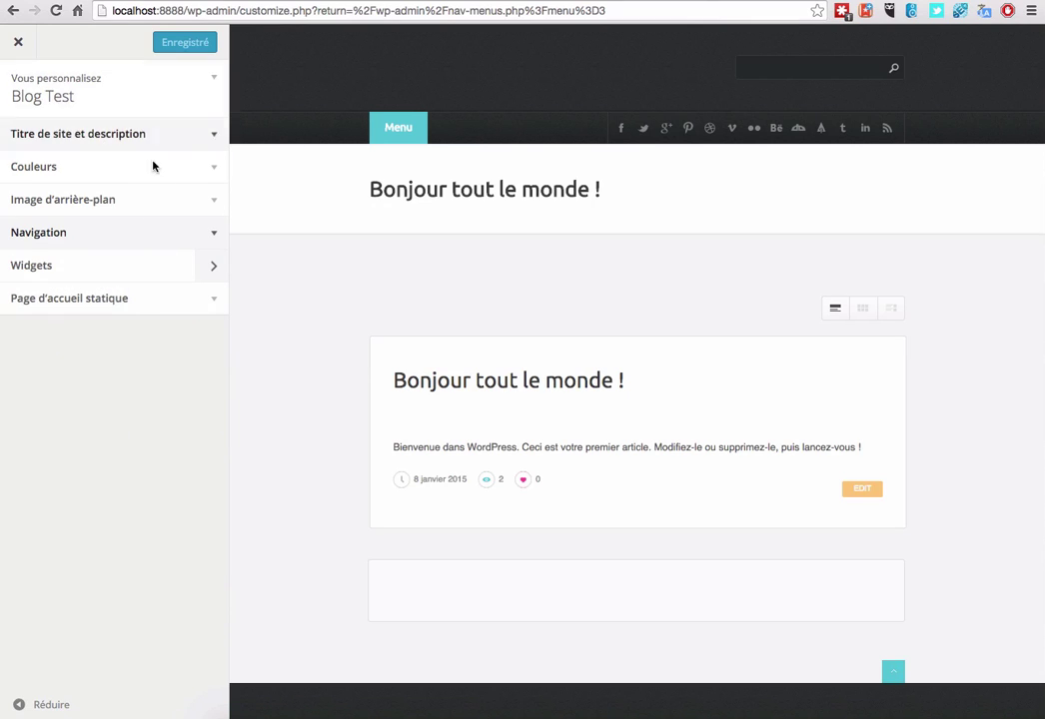
{"action": "left_click", "coordinate": [17, 44]}
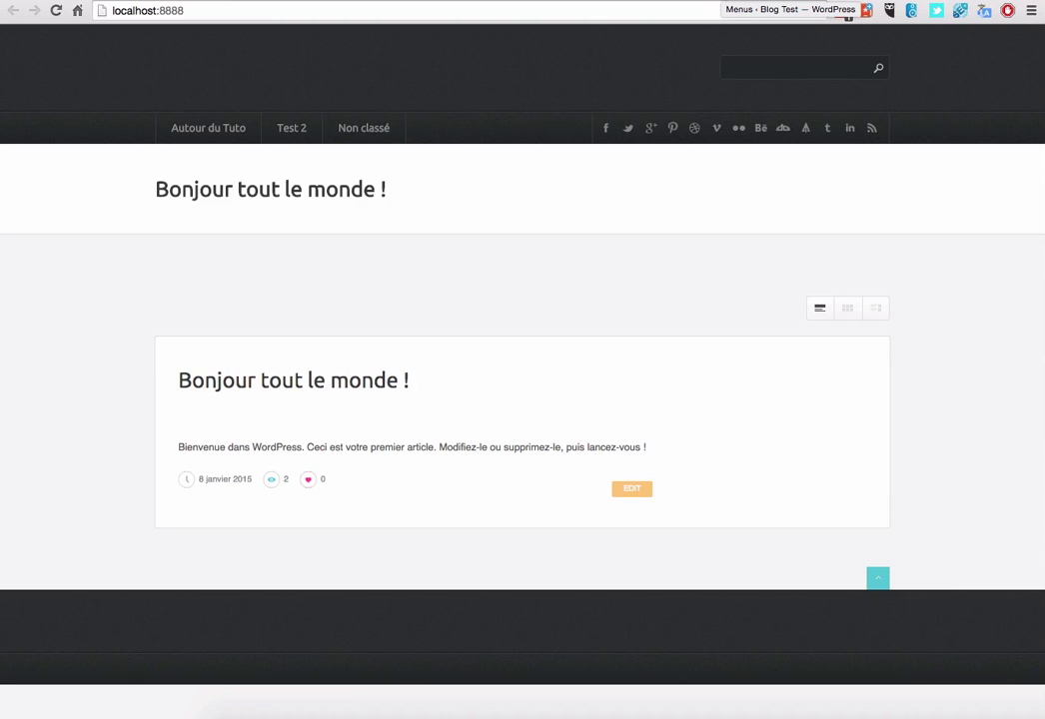
{"action": "left_click", "coordinate": [718, 0]}
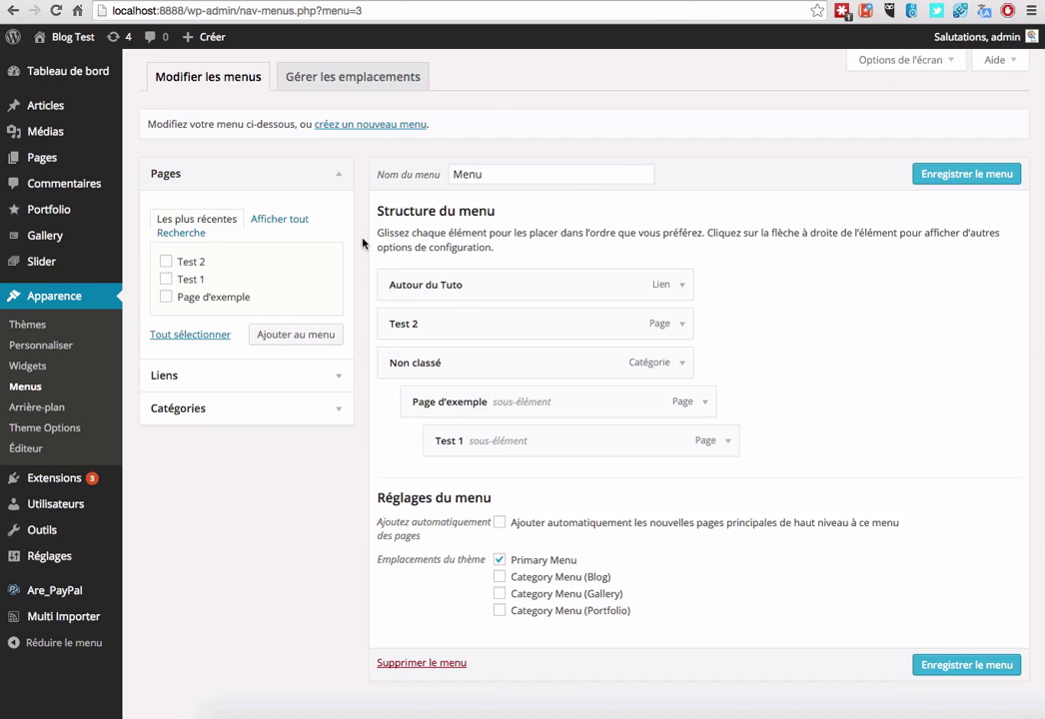